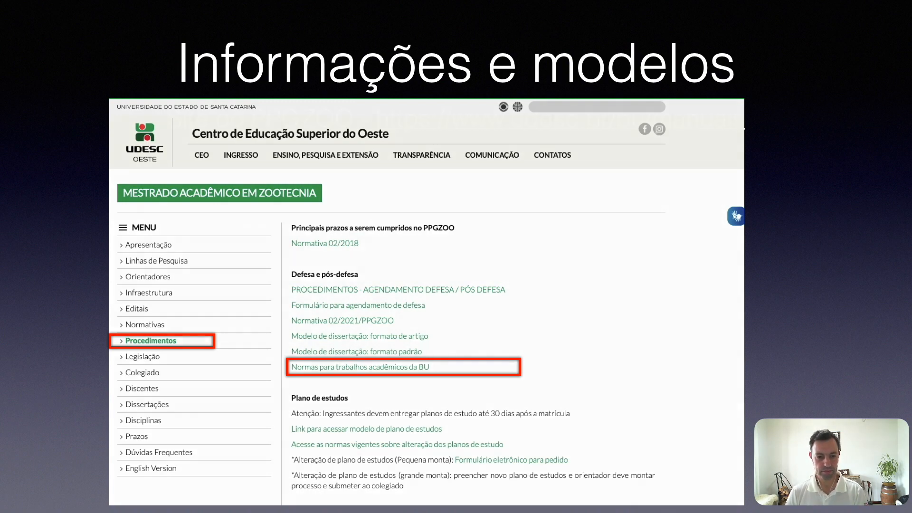
{"action": "key", "text": "Right"}
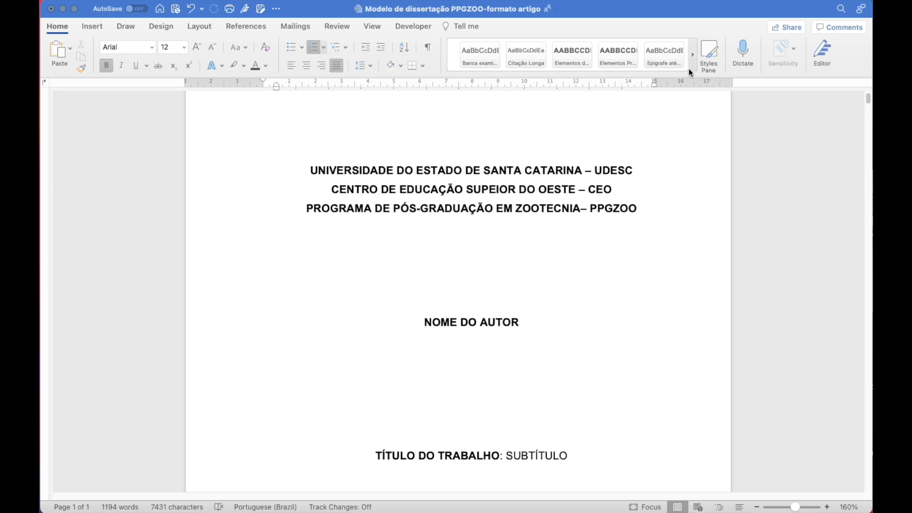
Display the list of styles in use beside the document and review the template's text, heading and TOC styles
{"action": "left_click", "coordinate": [711, 50]}
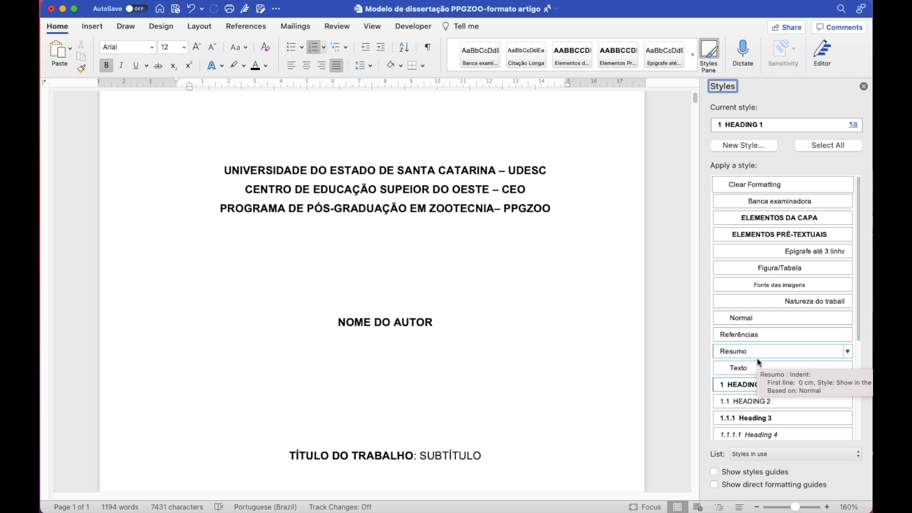
{"action": "scroll", "coordinate": [757, 358], "scroll_direction": "down", "scroll_amount": 3}
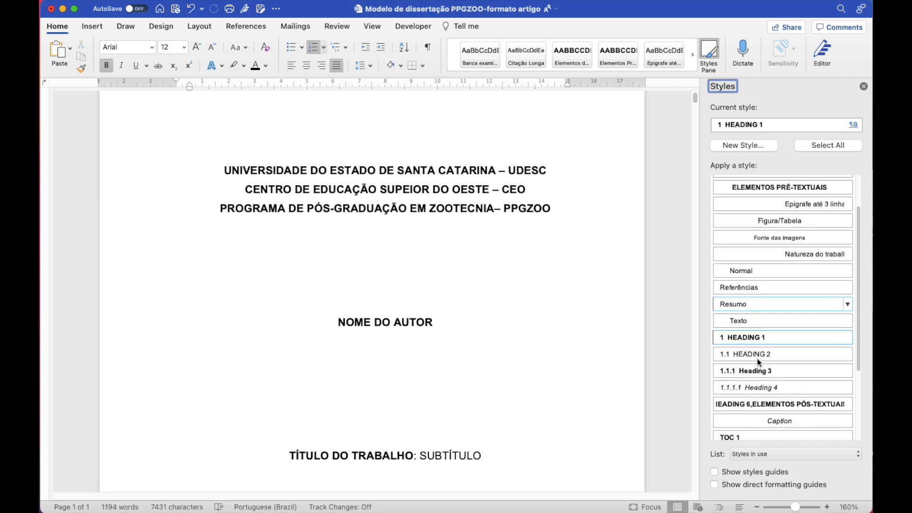
{"action": "scroll", "coordinate": [757, 358], "scroll_direction": "down", "scroll_amount": 5}
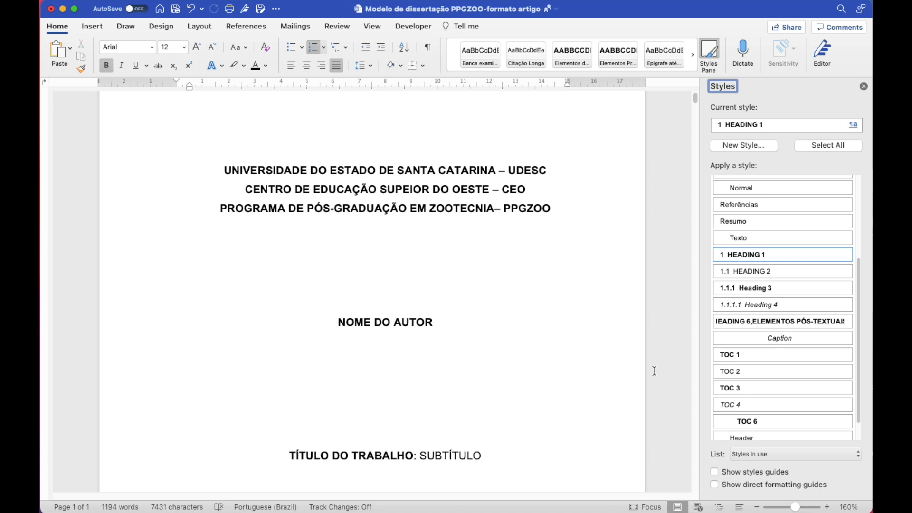
Turn on document navigation and show the outline of the dissertation's headings instead of page thumbnails
{"action": "left_click", "coordinate": [374, 27]}
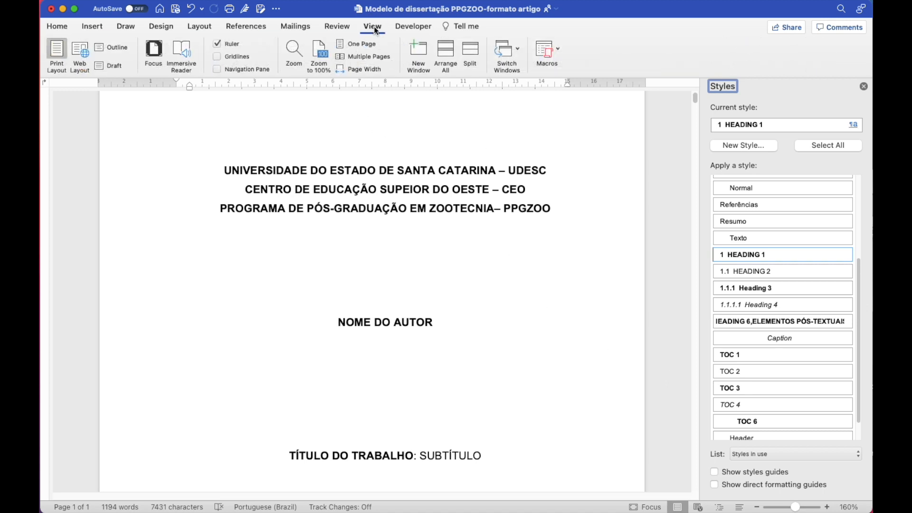
{"action": "left_click", "coordinate": [235, 72]}
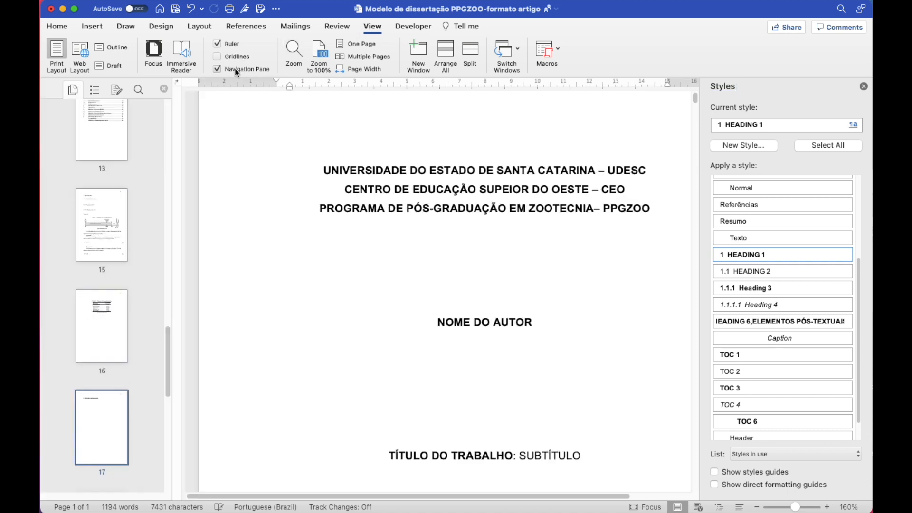
{"action": "left_click", "coordinate": [95, 90]}
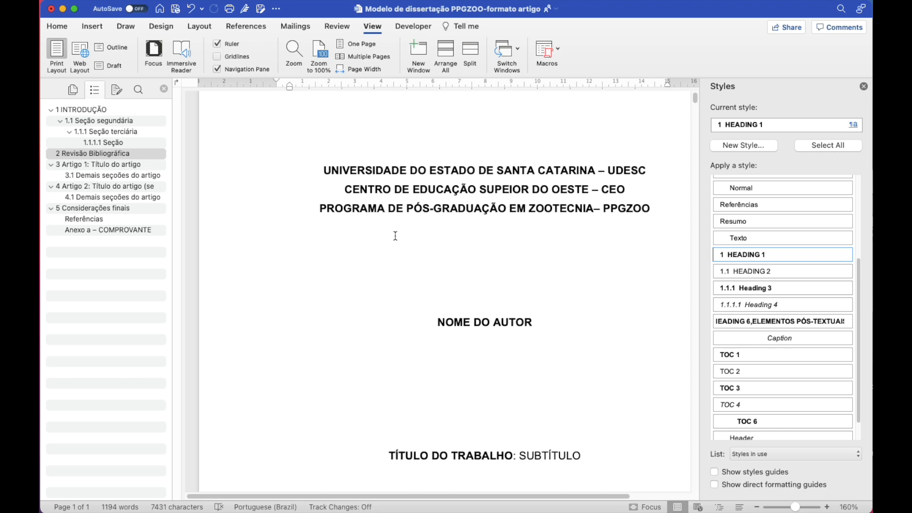
Examine the cover page's elements, from the institution header, author name and title down to the city and year
{"action": "scroll", "coordinate": [395, 235], "scroll_direction": "up", "scroll_amount": 1}
{"action": "scroll", "coordinate": [395, 235], "scroll_direction": "down", "scroll_amount": 2}
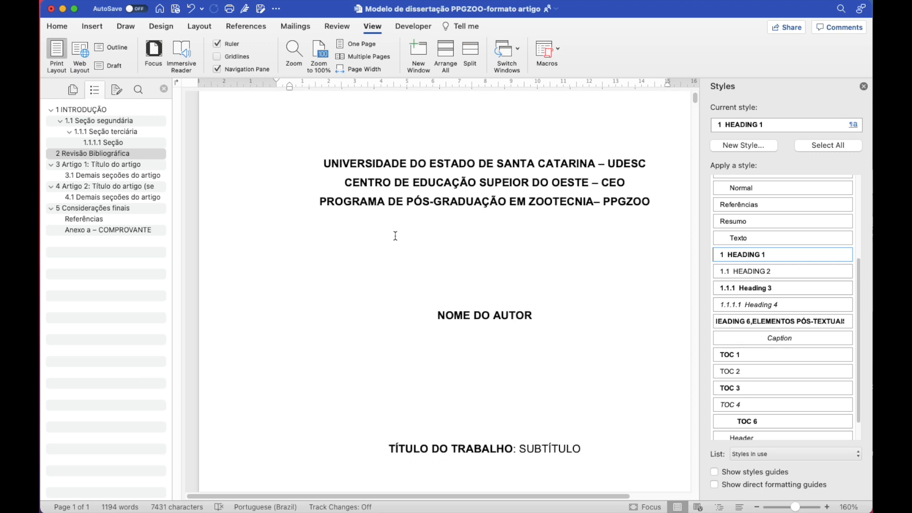
{"action": "scroll", "coordinate": [395, 236], "scroll_direction": "down", "scroll_amount": 3}
{"action": "scroll", "coordinate": [395, 236], "scroll_direction": "up", "scroll_amount": 2}
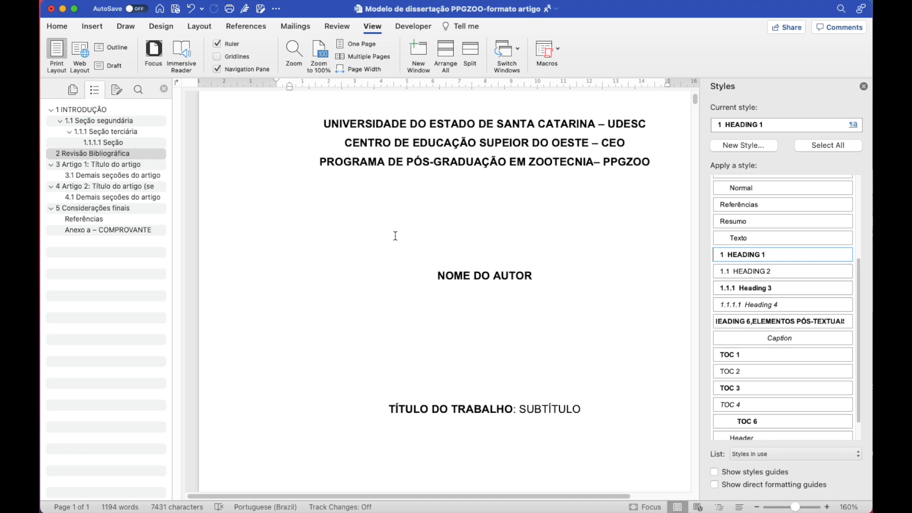
{"action": "scroll", "coordinate": [395, 236], "scroll_direction": "down", "scroll_amount": 2}
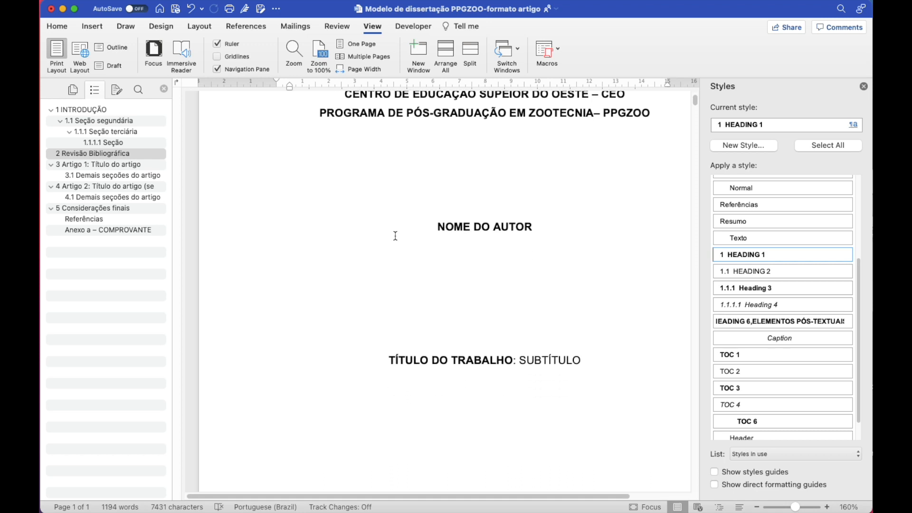
{"action": "scroll", "coordinate": [395, 236], "scroll_direction": "up", "scroll_amount": 2}
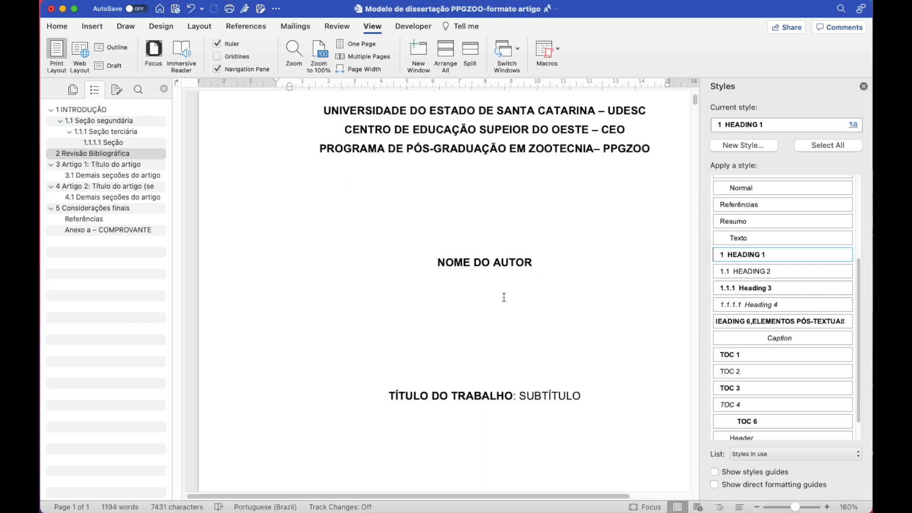
{"action": "scroll", "coordinate": [504, 298], "scroll_direction": "down", "scroll_amount": 7}
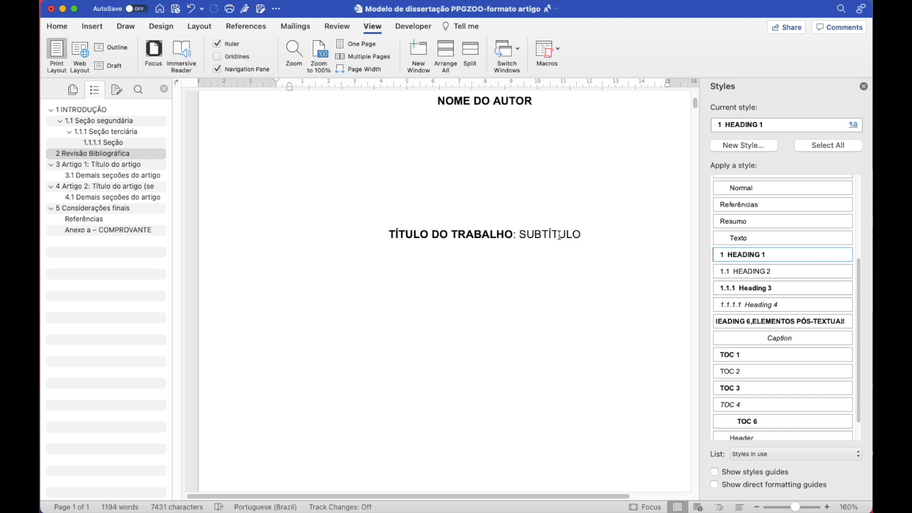
{"action": "scroll", "coordinate": [559, 235], "scroll_direction": "down", "scroll_amount": 7}
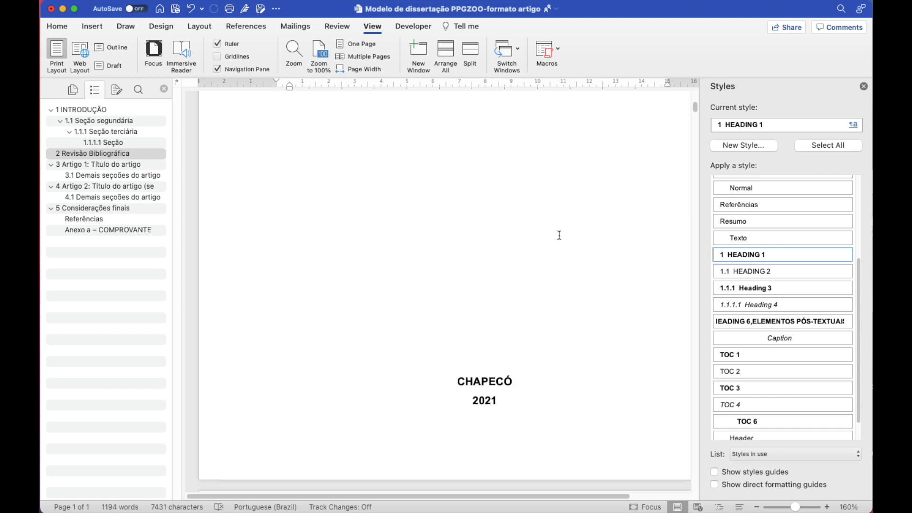
Examine the title page with its statement of the work's nature, and the page reserved for the Ficha Catalográfica
{"action": "left_click", "coordinate": [758, 507]}
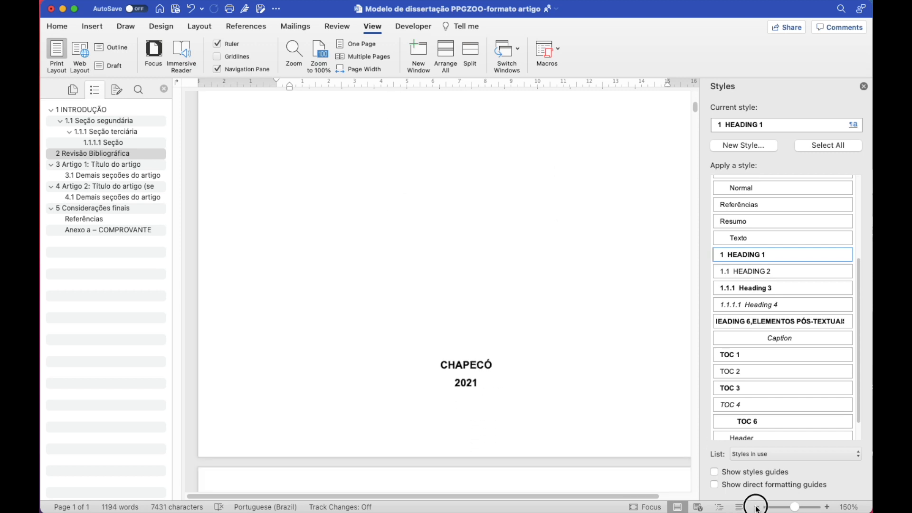
{"action": "left_click", "coordinate": [757, 507]}
{"action": "scroll", "coordinate": [432, 309], "scroll_direction": "down", "scroll_amount": 10}
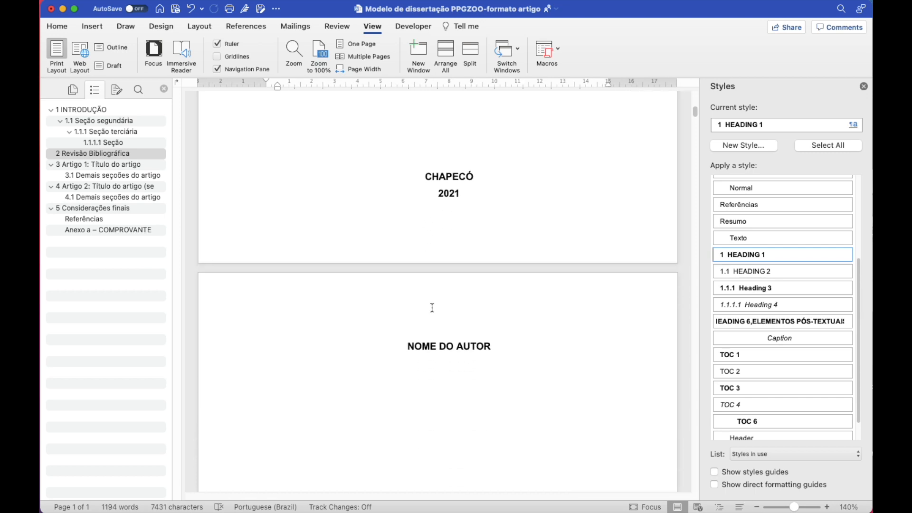
{"action": "scroll", "coordinate": [432, 308], "scroll_direction": "up", "scroll_amount": 6}
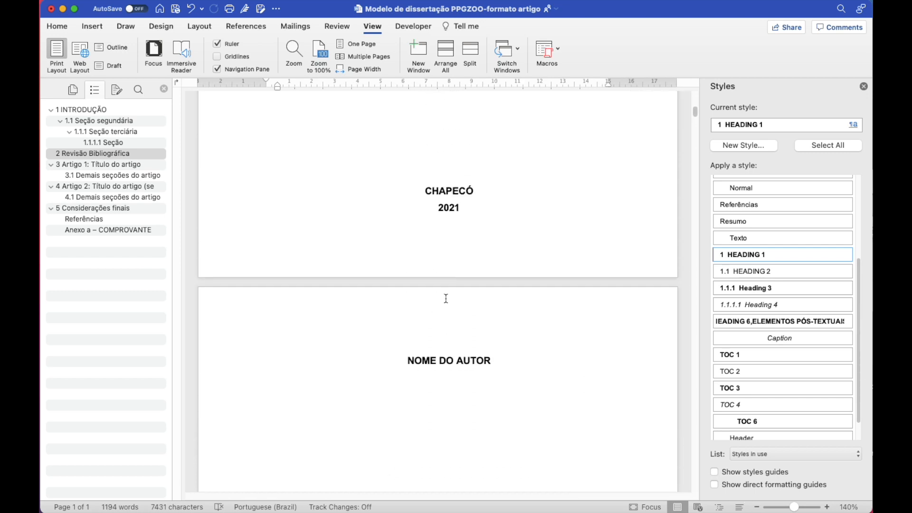
{"action": "scroll", "coordinate": [449, 311], "scroll_direction": "down", "scroll_amount": 8}
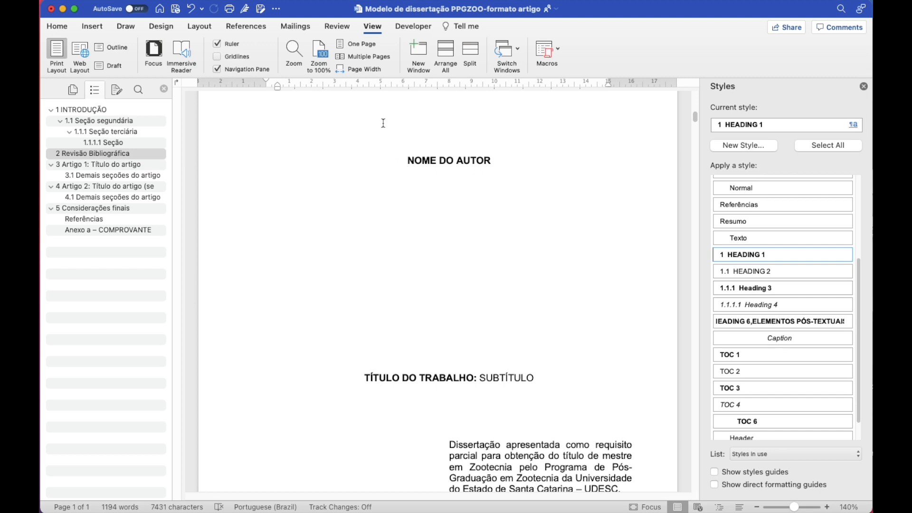
{"action": "scroll", "coordinate": [425, 279], "scroll_direction": "down", "scroll_amount": 8}
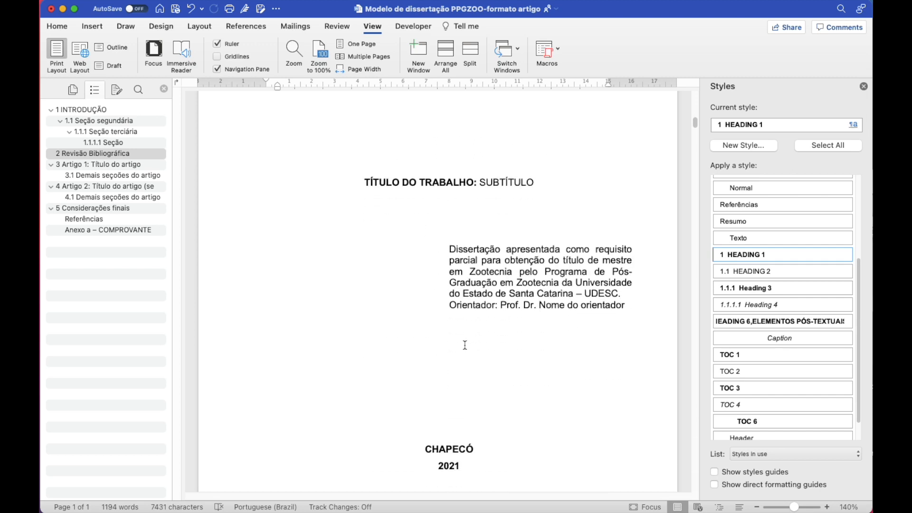
{"action": "scroll", "coordinate": [465, 345], "scroll_direction": "down", "scroll_amount": 3}
{"action": "scroll", "coordinate": [465, 345], "scroll_direction": "down", "scroll_amount": 20}
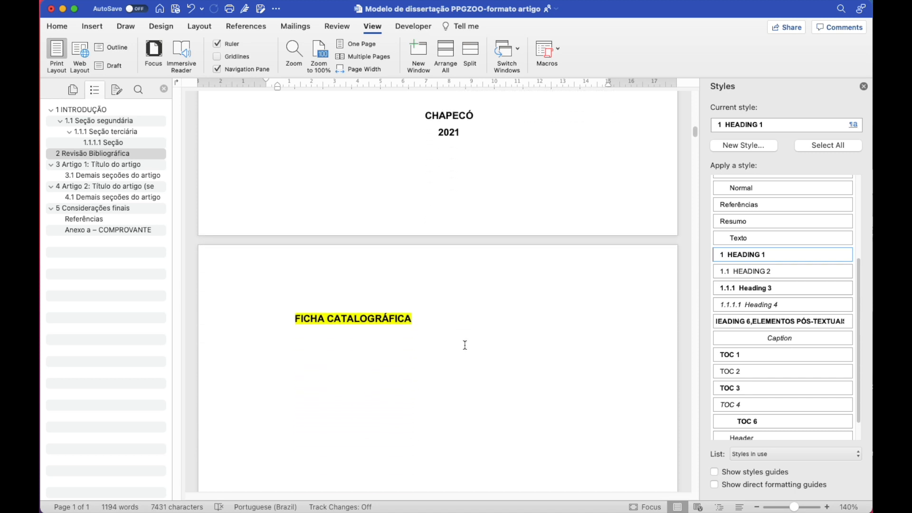
{"action": "scroll", "coordinate": [465, 345], "scroll_direction": "down", "scroll_amount": 1}
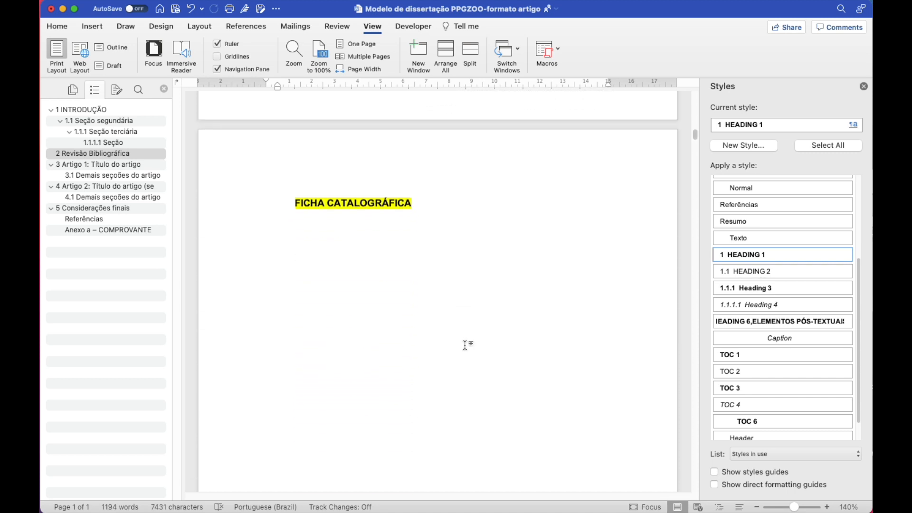
{"action": "scroll", "coordinate": [465, 345], "scroll_direction": "down", "scroll_amount": 4}
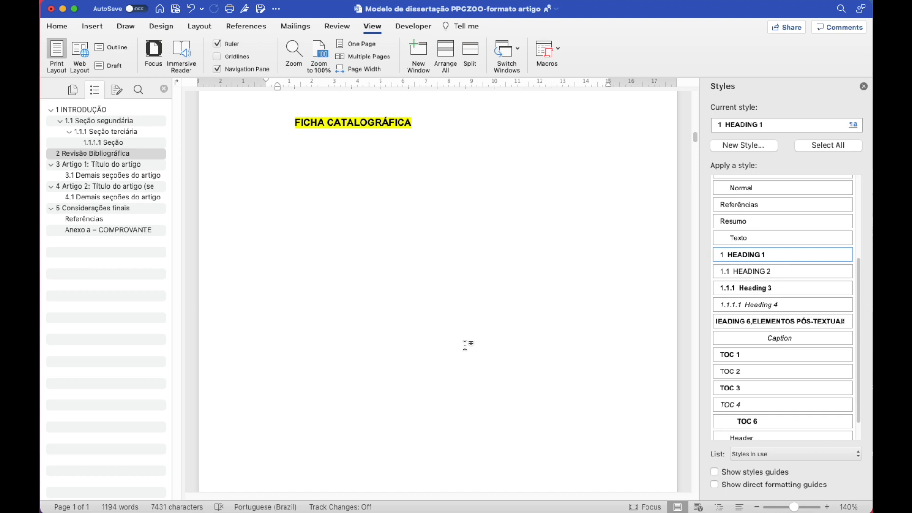
{"action": "scroll", "coordinate": [465, 345], "scroll_direction": "down", "scroll_amount": 2}
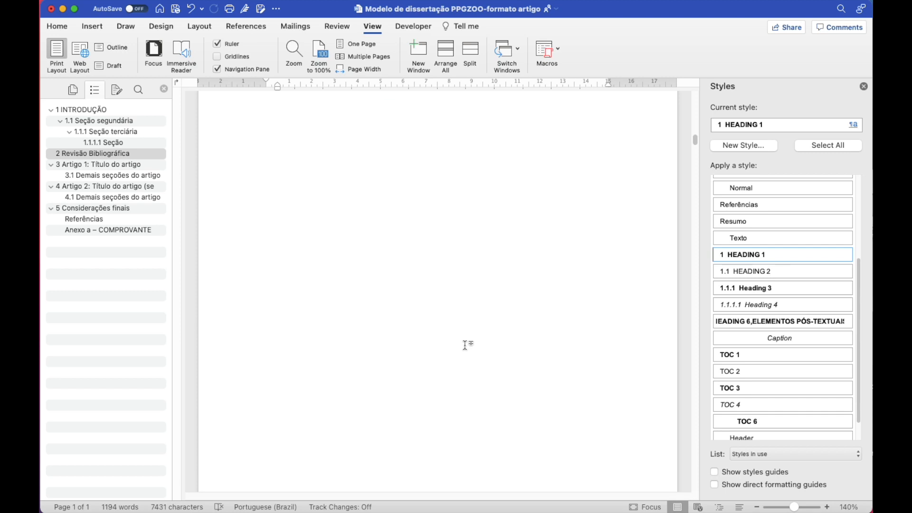
{"action": "scroll", "coordinate": [465, 345], "scroll_direction": "up", "scroll_amount": 2}
Examine the approval page with the Banca Examinadora members and date line, and the dedication page
{"action": "scroll", "coordinate": [465, 345], "scroll_direction": "down", "scroll_amount": 10}
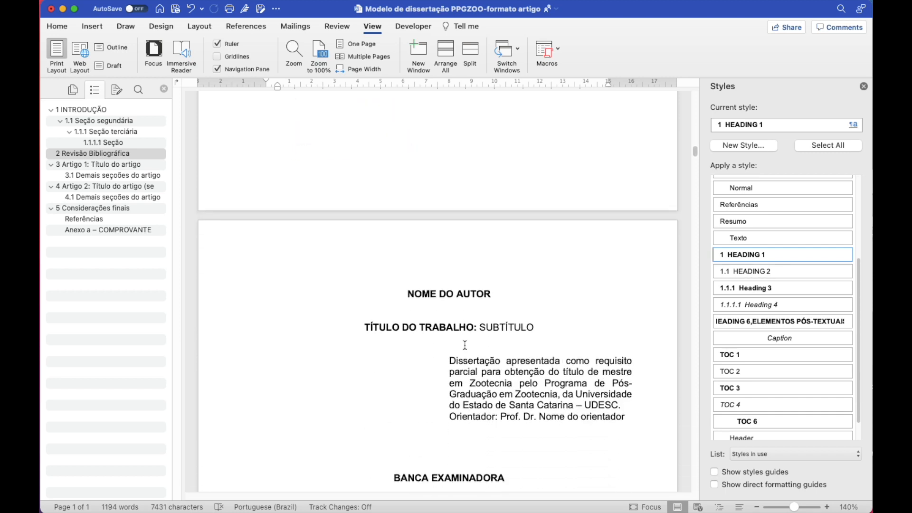
{"action": "scroll", "coordinate": [465, 345], "scroll_direction": "down", "scroll_amount": 3}
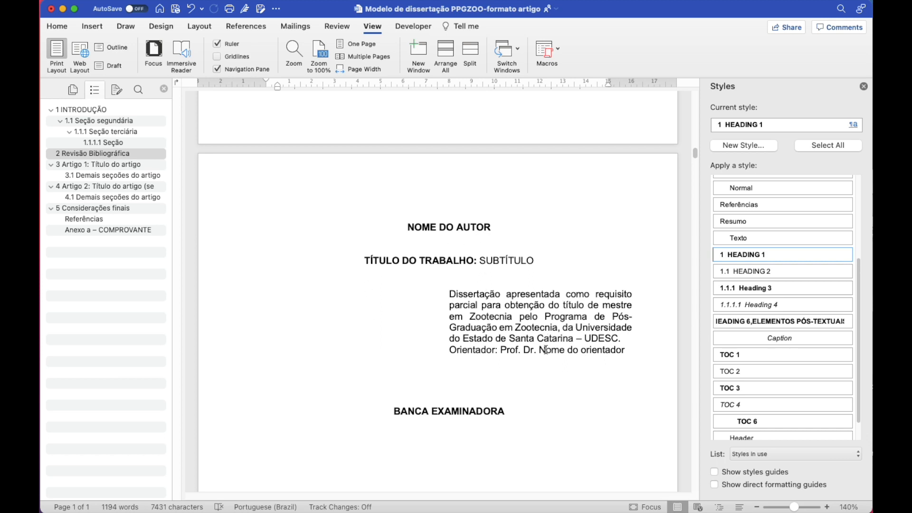
{"action": "scroll", "coordinate": [535, 364], "scroll_direction": "down", "scroll_amount": 4}
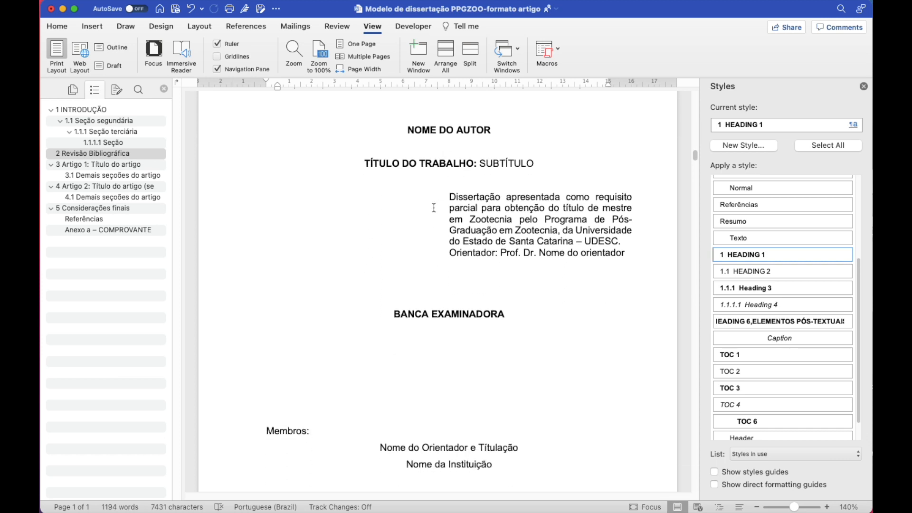
{"action": "scroll", "coordinate": [456, 328], "scroll_direction": "down", "scroll_amount": 10}
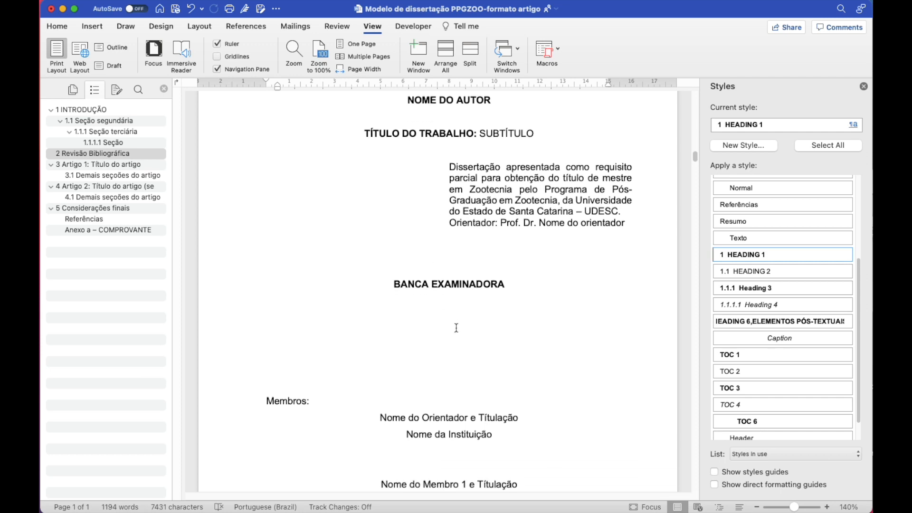
{"action": "scroll", "coordinate": [456, 328], "scroll_direction": "down", "scroll_amount": 3}
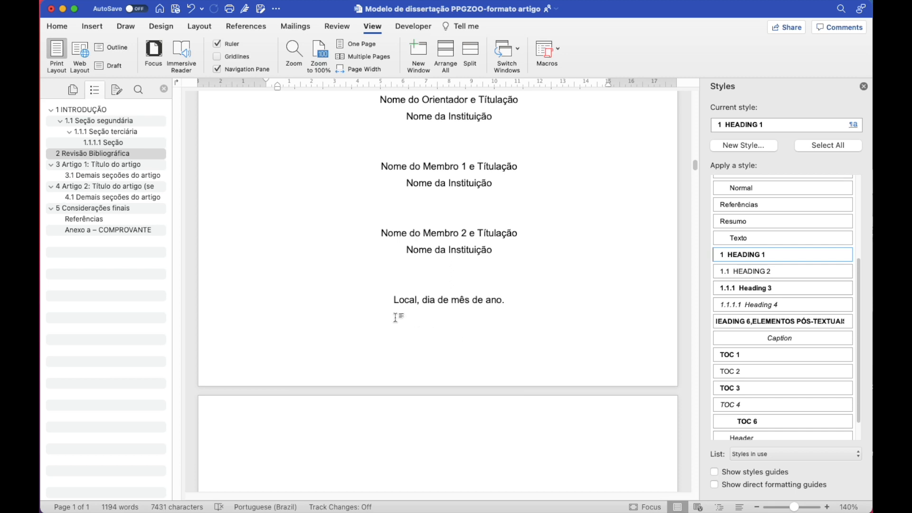
{"action": "scroll", "coordinate": [522, 332], "scroll_direction": "down", "scroll_amount": 1}
{"action": "scroll", "coordinate": [523, 332], "scroll_direction": "down", "scroll_amount": 9}
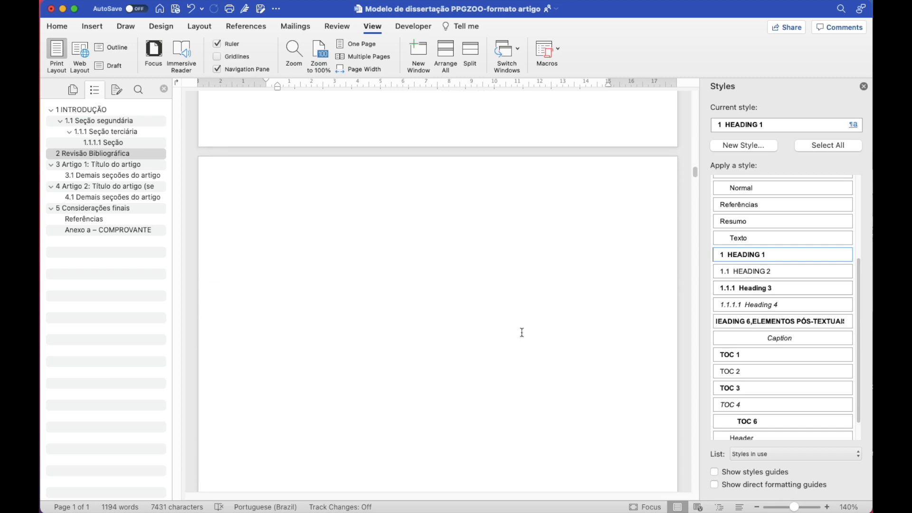
{"action": "scroll", "coordinate": [522, 332], "scroll_direction": "down", "scroll_amount": 5}
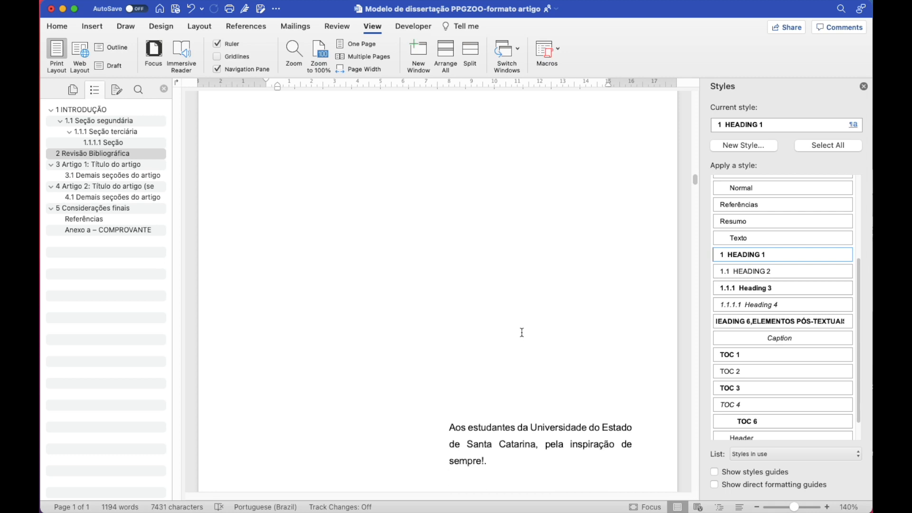
{"action": "scroll", "coordinate": [522, 332], "scroll_direction": "down", "scroll_amount": 3}
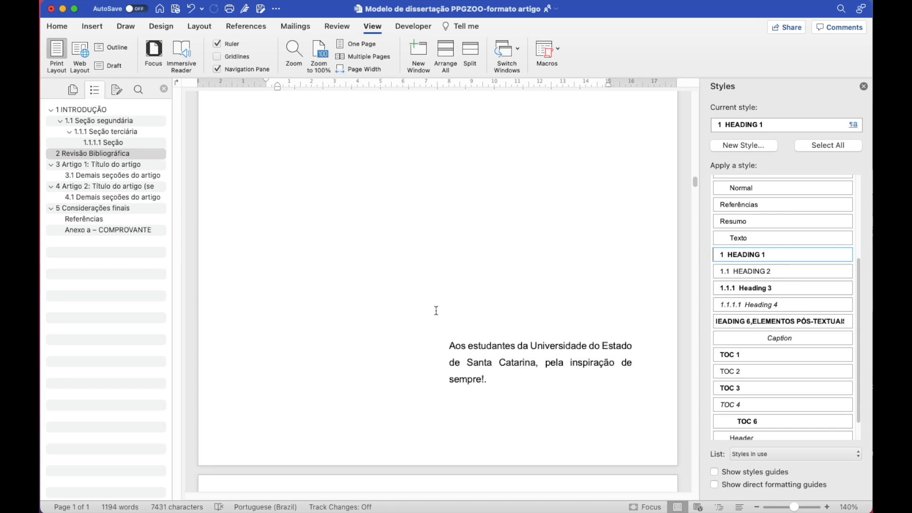
Examine the Agradecimentos page and the epigraph page of the dissertation template
{"action": "scroll", "coordinate": [436, 311], "scroll_direction": "down", "scroll_amount": 10}
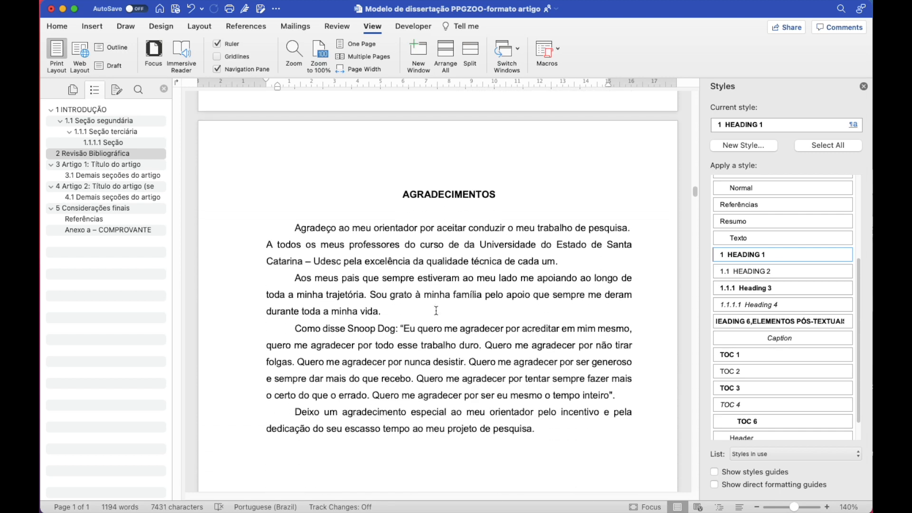
{"action": "scroll", "coordinate": [436, 311], "scroll_direction": "down", "scroll_amount": 1}
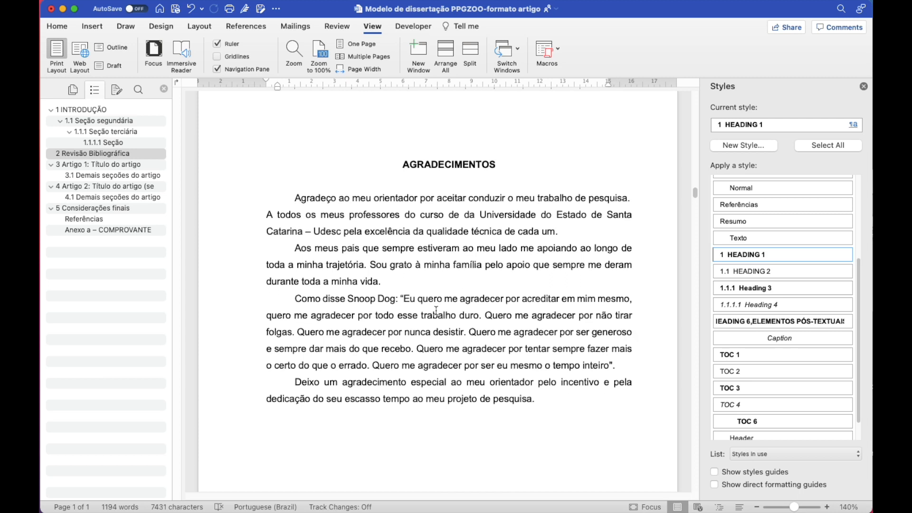
{"action": "scroll", "coordinate": [436, 310], "scroll_direction": "down", "scroll_amount": 3}
{"action": "scroll", "coordinate": [436, 311], "scroll_direction": "down", "scroll_amount": 10}
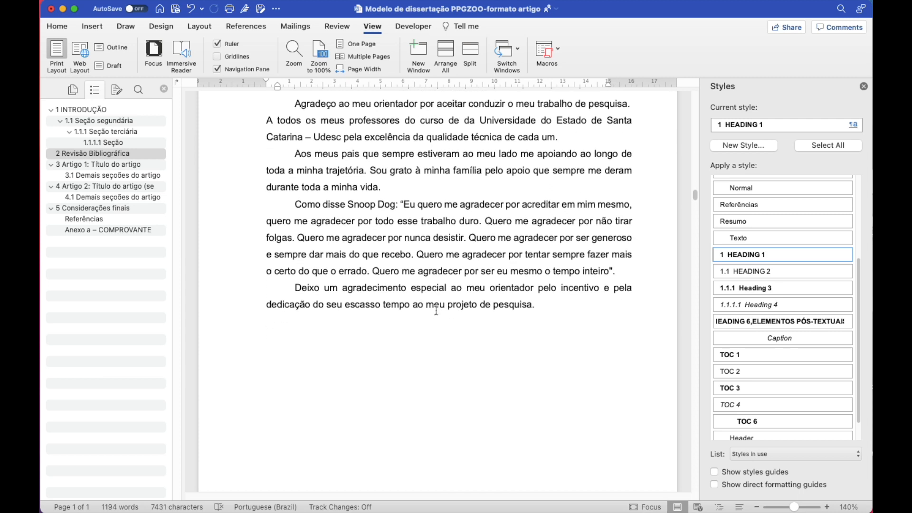
{"action": "scroll", "coordinate": [436, 311], "scroll_direction": "down", "scroll_amount": 5}
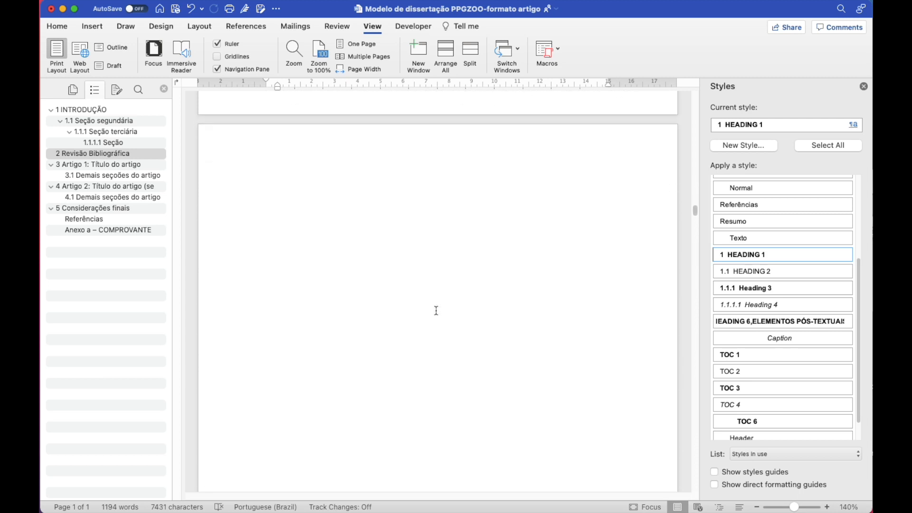
{"action": "scroll", "coordinate": [436, 310], "scroll_direction": "down", "scroll_amount": 2}
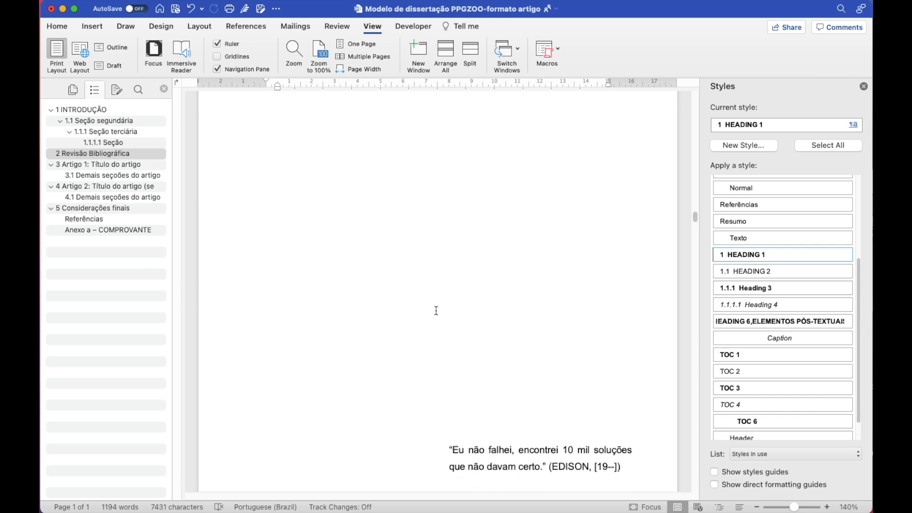
Examine the epigraph quotation and look through the styles list for the epigraph style
{"action": "scroll", "coordinate": [436, 311], "scroll_direction": "down", "scroll_amount": 6}
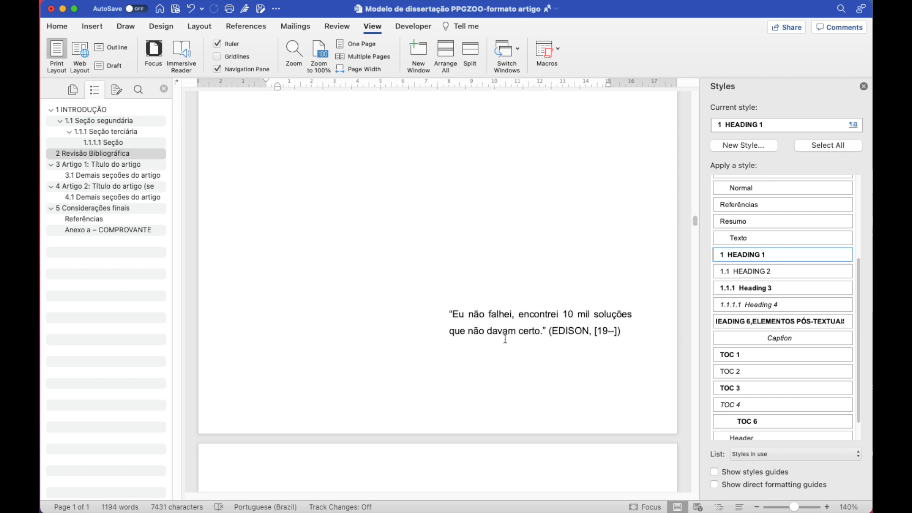
{"action": "scroll", "coordinate": [734, 266], "scroll_direction": "up", "scroll_amount": 5}
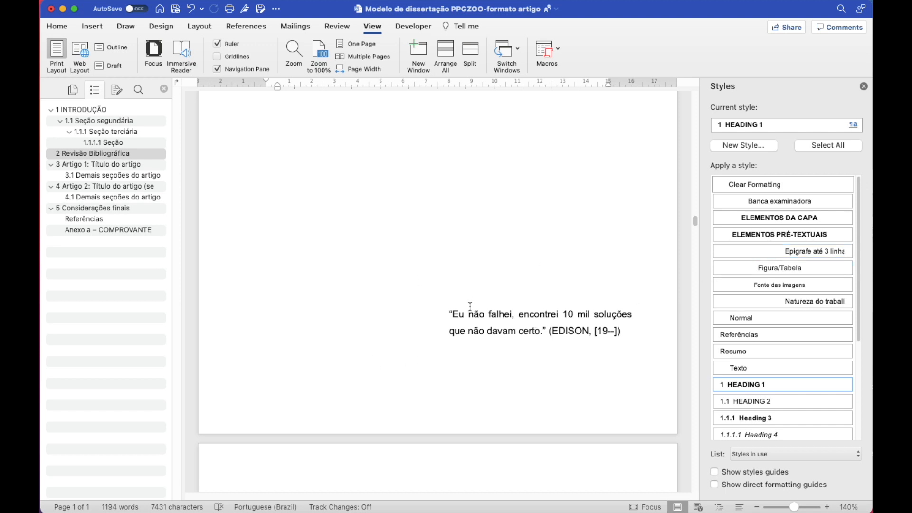
{"action": "scroll", "coordinate": [471, 310], "scroll_direction": "down", "scroll_amount": 3}
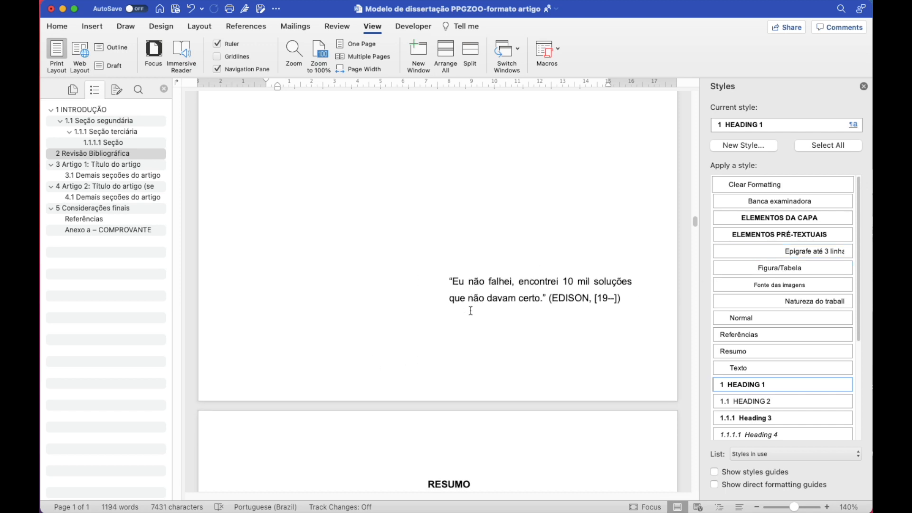
Examine the Resumo page, including its ABNT guidance text and the Palavras-chave line
{"action": "scroll", "coordinate": [471, 310], "scroll_direction": "down", "scroll_amount": 10}
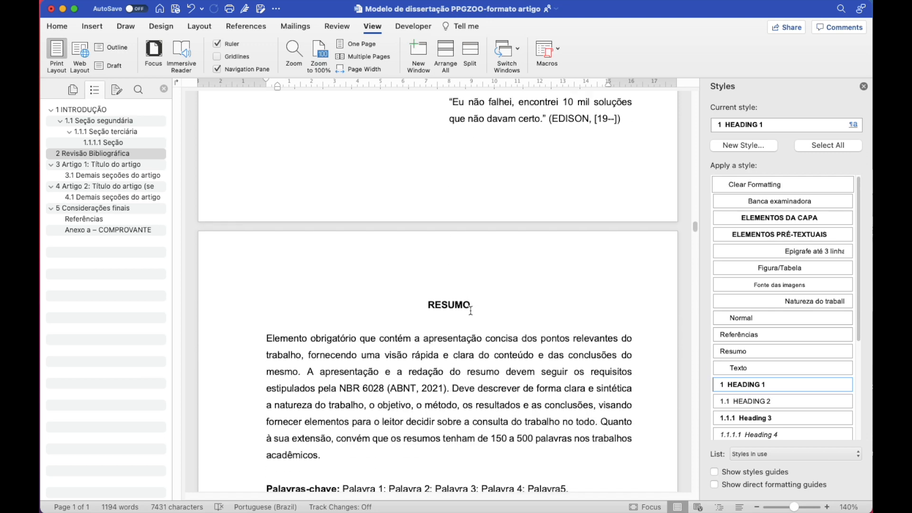
{"action": "scroll", "coordinate": [471, 310], "scroll_direction": "down", "scroll_amount": 3}
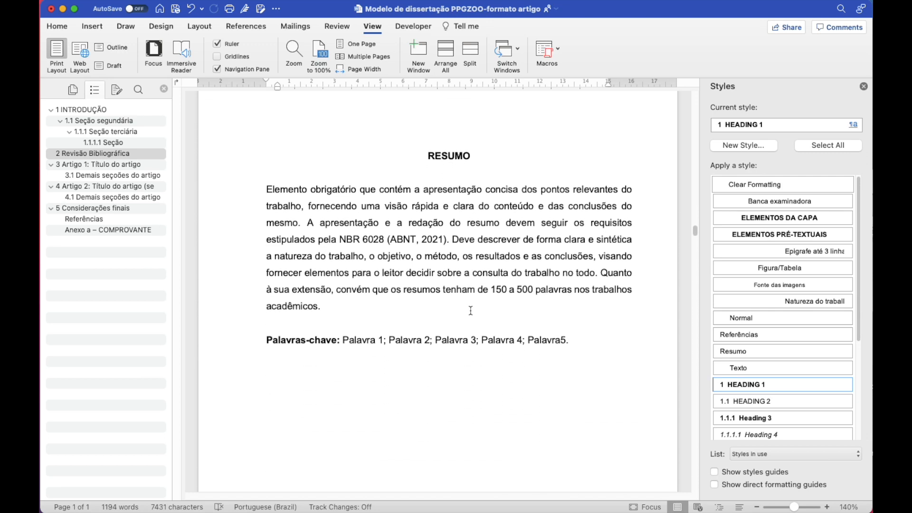
{"action": "scroll", "coordinate": [471, 310], "scroll_direction": "down", "scroll_amount": 3}
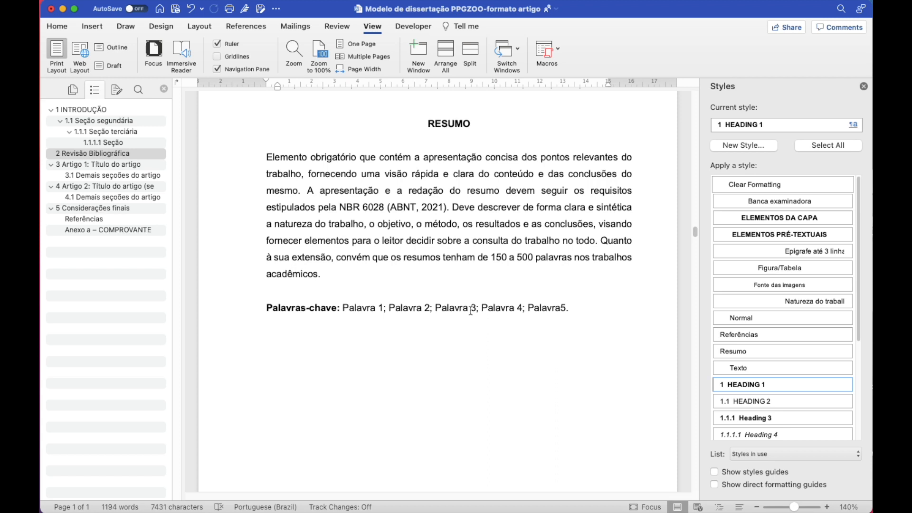
{"action": "scroll", "coordinate": [470, 310], "scroll_direction": "down", "scroll_amount": 10}
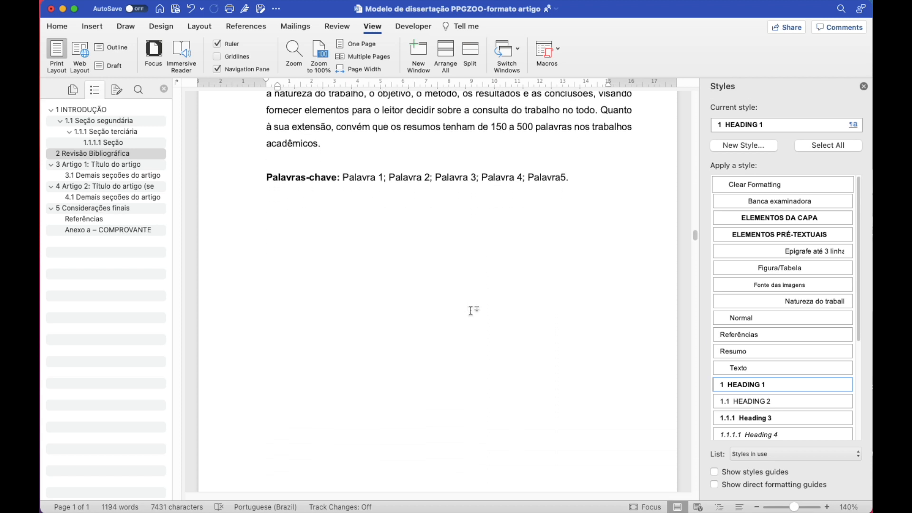
{"action": "scroll", "coordinate": [471, 310], "scroll_direction": "up", "scroll_amount": 10}
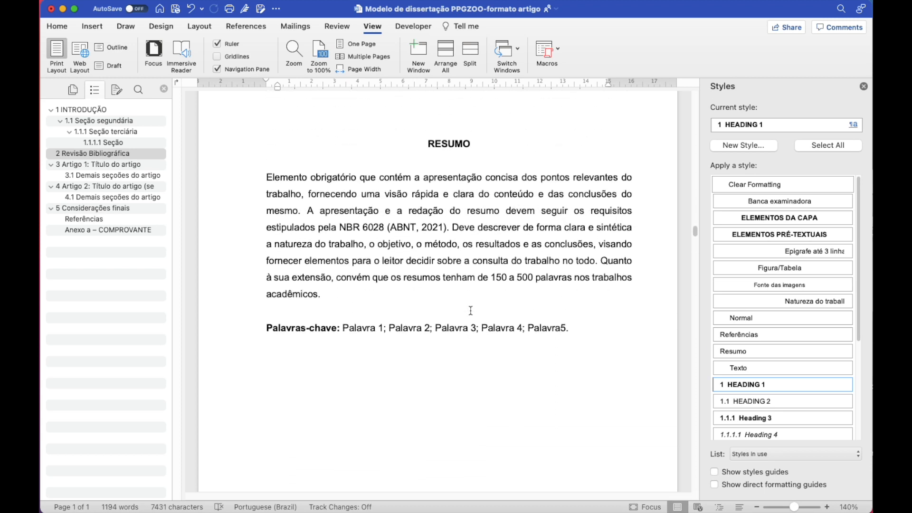
{"action": "scroll", "coordinate": [471, 311], "scroll_direction": "down", "scroll_amount": 1}
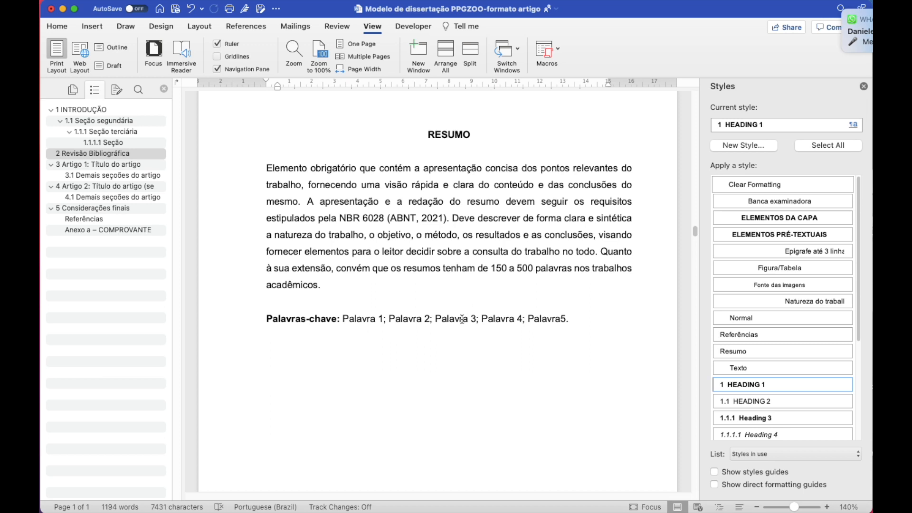
Examine the Abstract page with its Keywords line, and the Lista de Figuras page
{"action": "scroll", "coordinate": [462, 319], "scroll_direction": "down", "scroll_amount": 15}
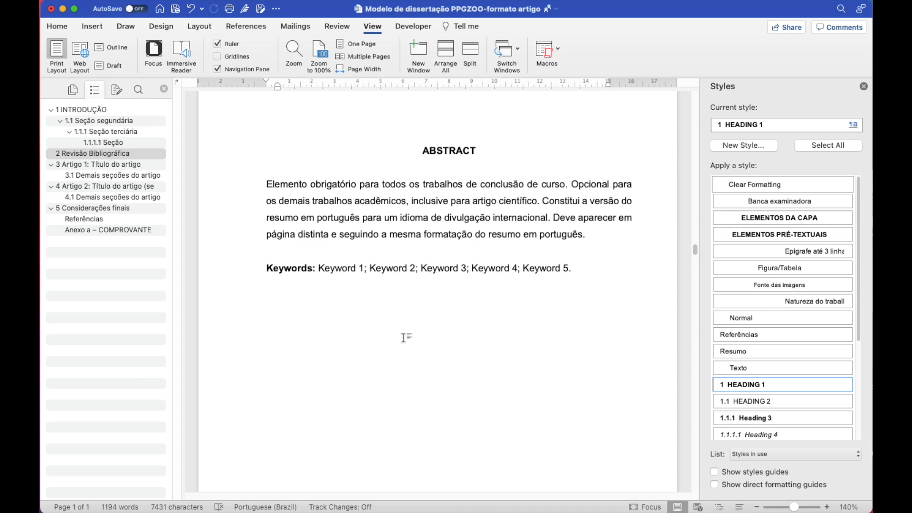
{"action": "scroll", "coordinate": [404, 338], "scroll_direction": "down", "scroll_amount": 2}
{"action": "scroll", "coordinate": [404, 338], "scroll_direction": "down", "scroll_amount": 10}
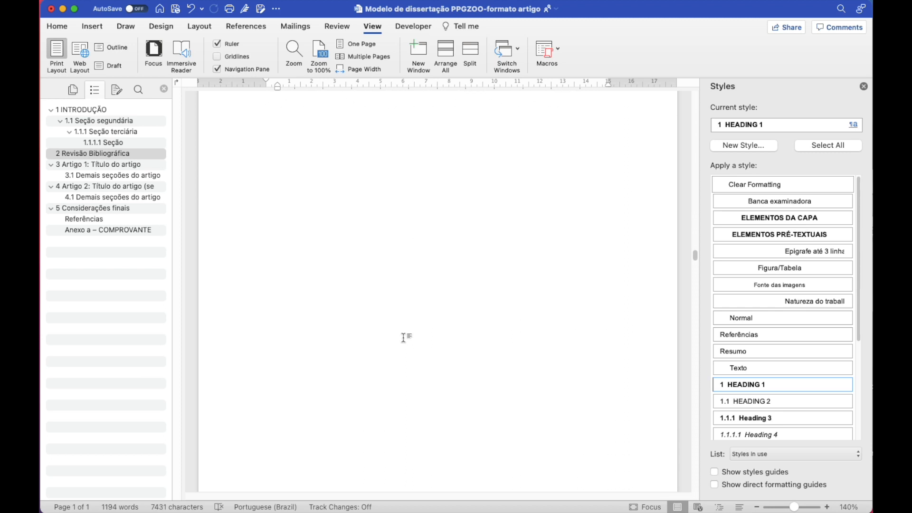
{"action": "scroll", "coordinate": [404, 338], "scroll_direction": "down", "scroll_amount": 12}
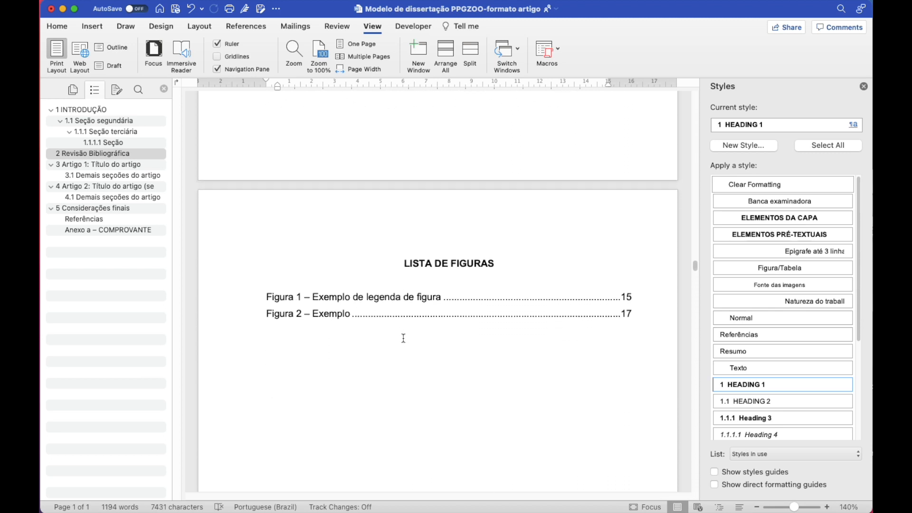
{"action": "scroll", "coordinate": [404, 338], "scroll_direction": "down", "scroll_amount": 7}
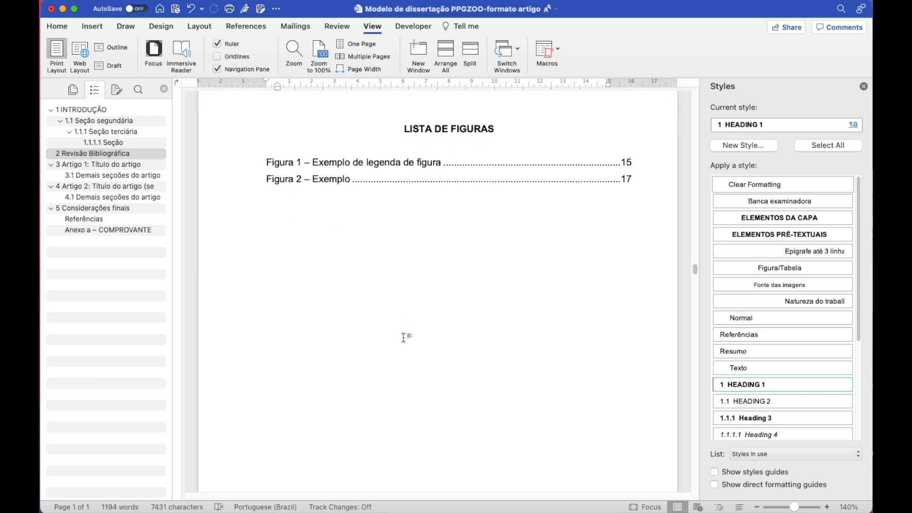
{"action": "scroll", "coordinate": [404, 338], "scroll_direction": "down", "scroll_amount": 1}
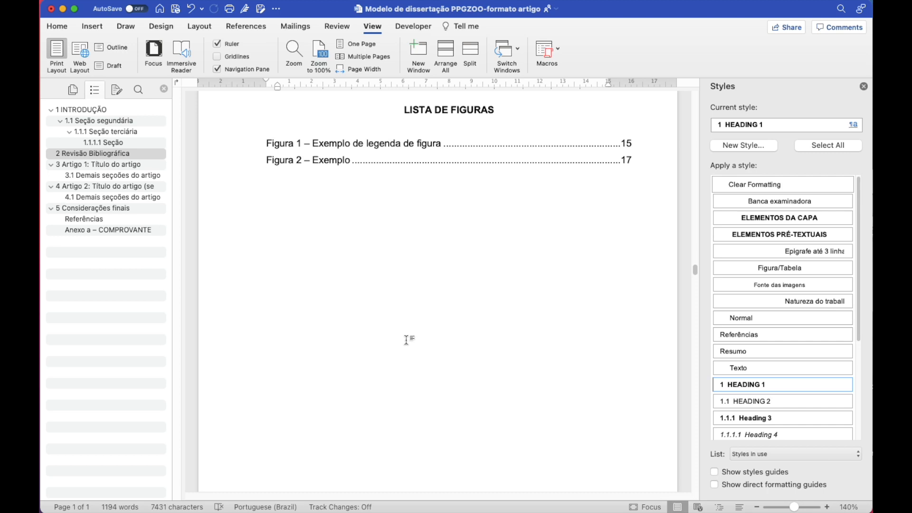
Look over the Lista de Tabelas page that follows the list of figures
{"action": "scroll", "coordinate": [404, 341], "scroll_direction": "down", "scroll_amount": 3}
{"action": "scroll", "coordinate": [404, 341], "scroll_direction": "down", "scroll_amount": 20}
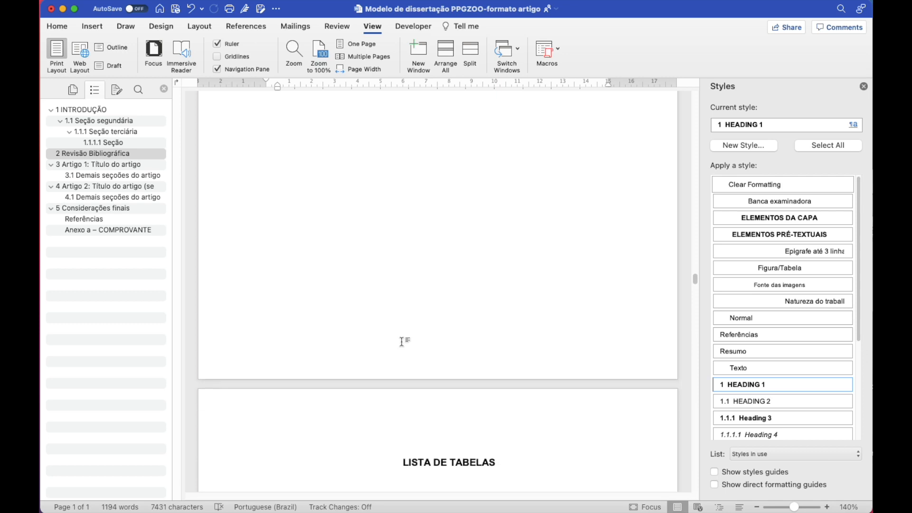
{"action": "scroll", "coordinate": [403, 341], "scroll_direction": "down", "scroll_amount": 8}
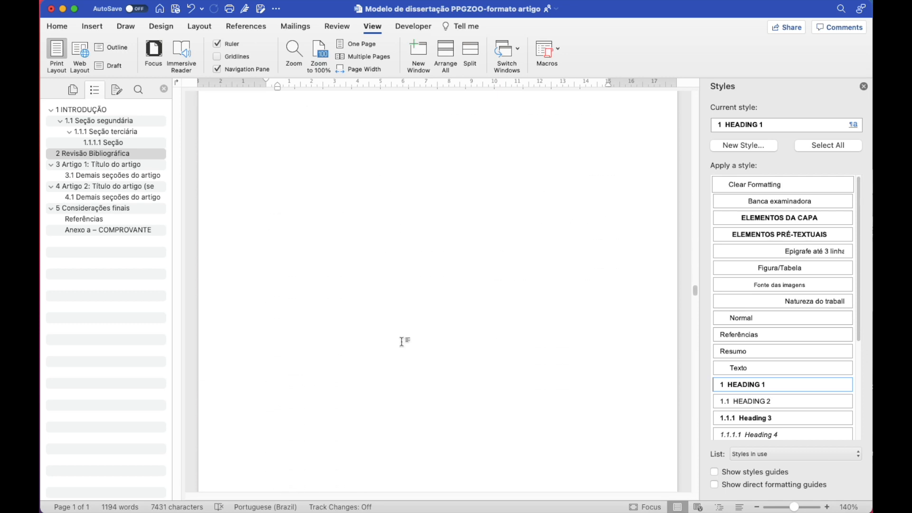
{"action": "scroll", "coordinate": [404, 341], "scroll_direction": "down", "scroll_amount": 1}
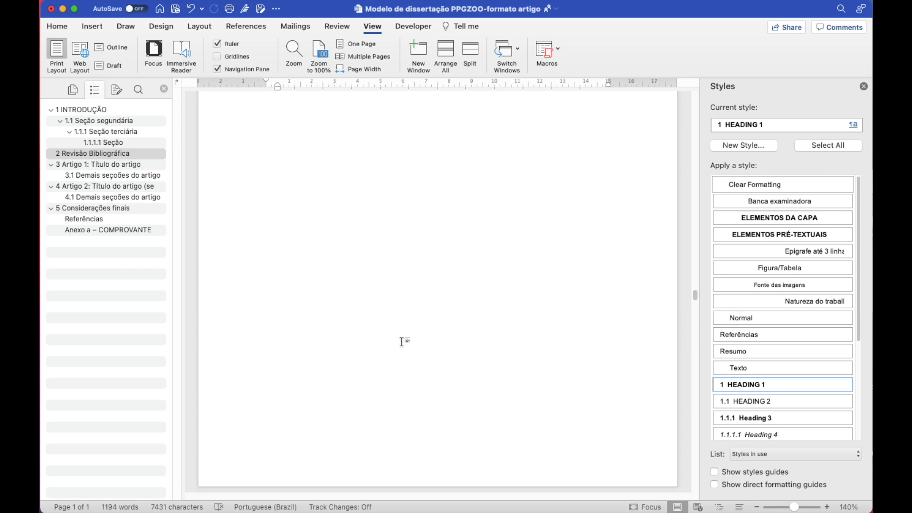
Examine the Lista de Abreviaturas e Siglas and place the cursor in its ABNT entry to inspect the table layout
{"action": "scroll", "coordinate": [403, 341], "scroll_direction": "down", "scroll_amount": 10}
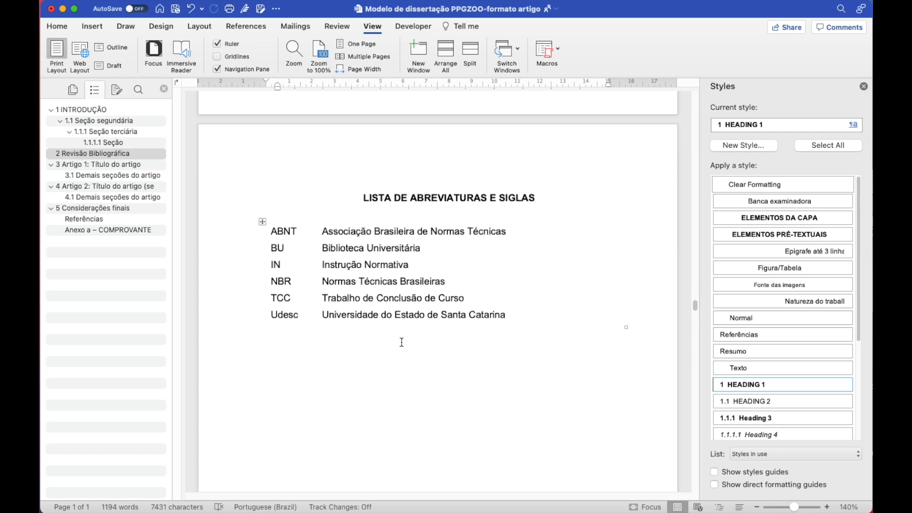
{"action": "scroll", "coordinate": [404, 341], "scroll_direction": "down", "scroll_amount": 1}
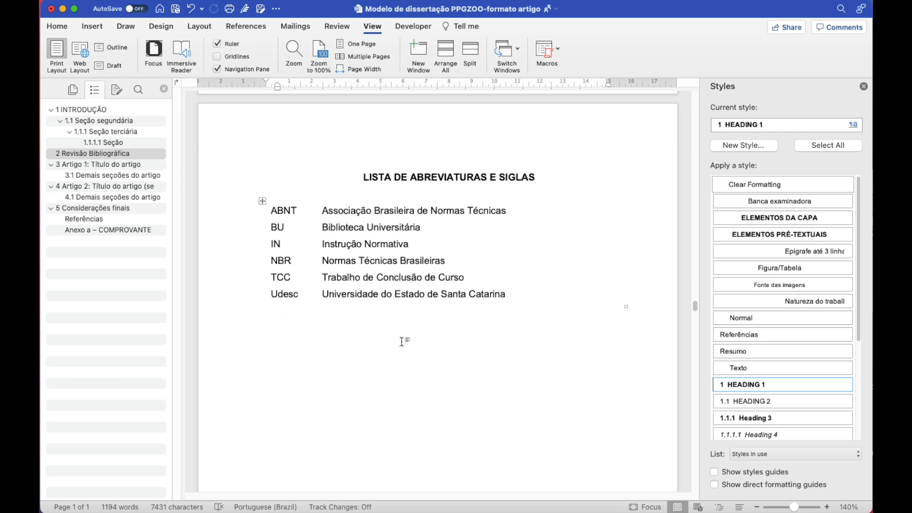
{"action": "scroll", "coordinate": [403, 341], "scroll_direction": "down", "scroll_amount": 1}
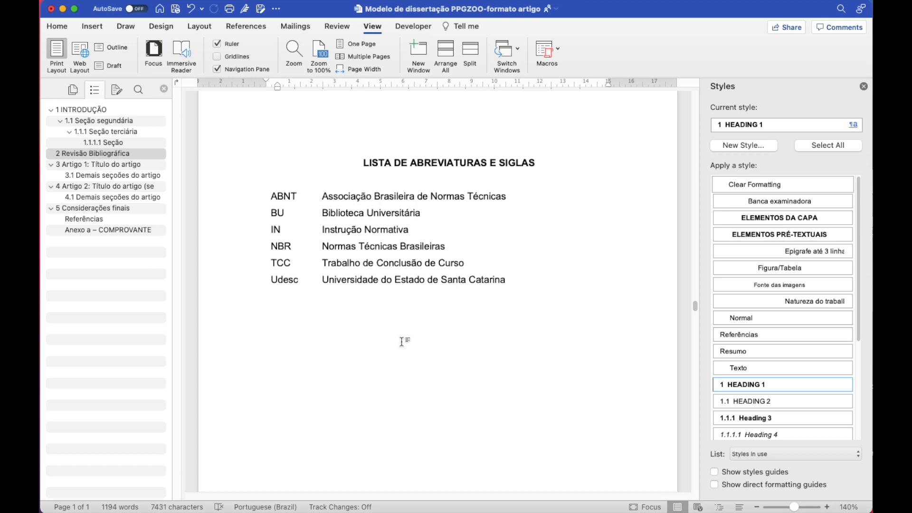
{"action": "left_click", "coordinate": [351, 250]}
{"action": "left_click", "coordinate": [281, 196]}
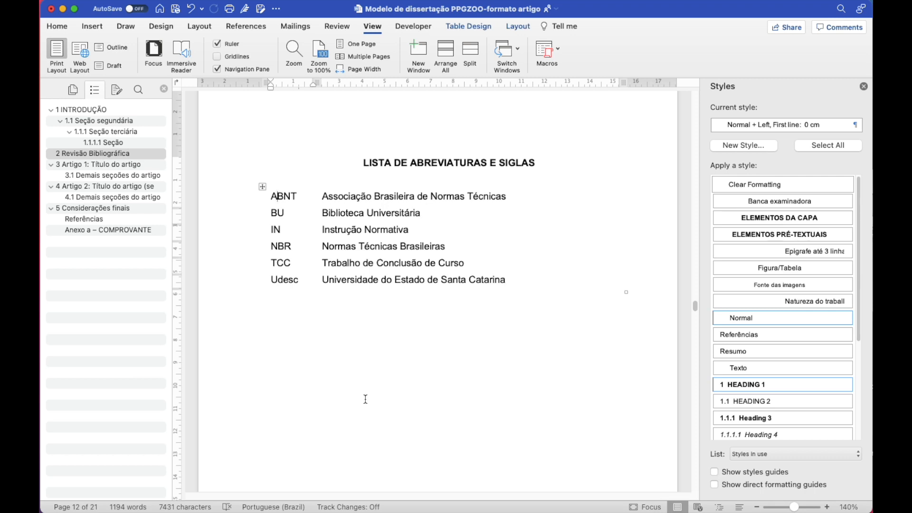
Examine the Sumário page's numbered section entries, from Introdução down to Referências and Anexo A
{"action": "scroll", "coordinate": [365, 399], "scroll_direction": "down", "scroll_amount": 5}
{"action": "scroll", "coordinate": [366, 400], "scroll_direction": "down", "scroll_amount": 15}
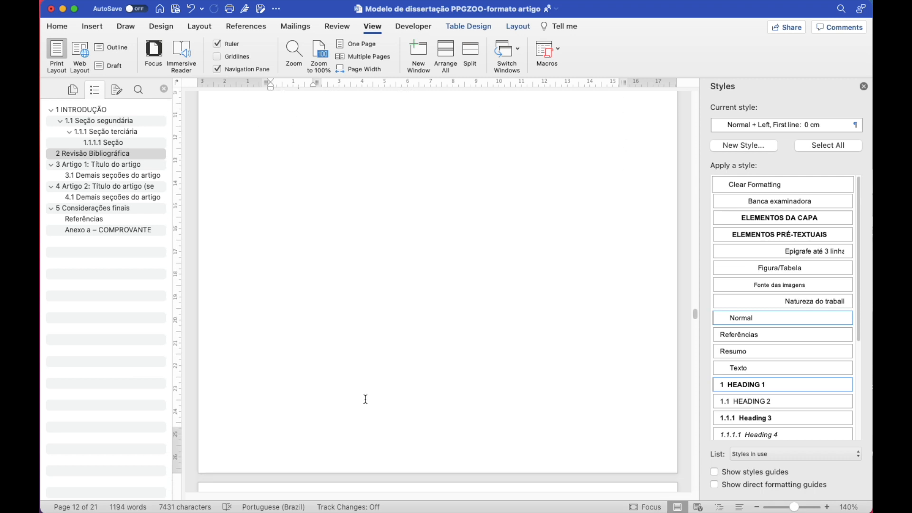
{"action": "scroll", "coordinate": [367, 403], "scroll_direction": "down", "scroll_amount": 6}
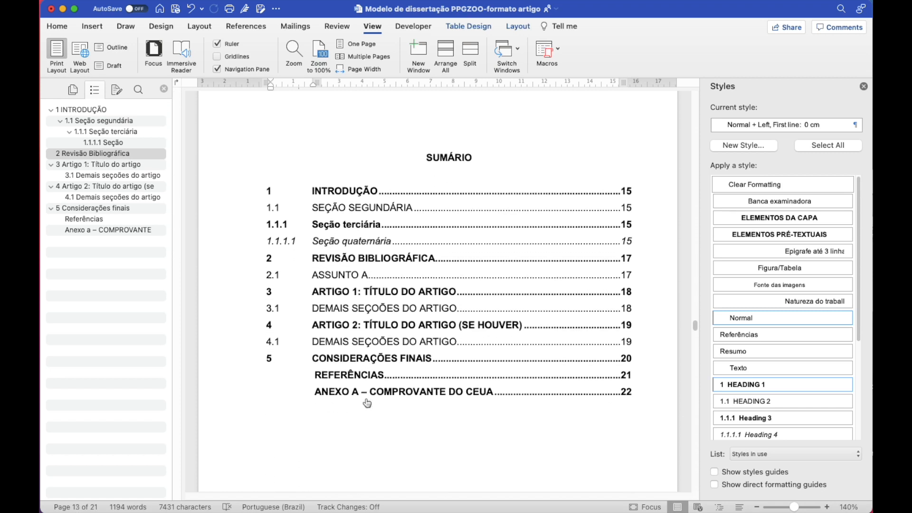
{"action": "scroll", "coordinate": [366, 401], "scroll_direction": "down", "scroll_amount": 2}
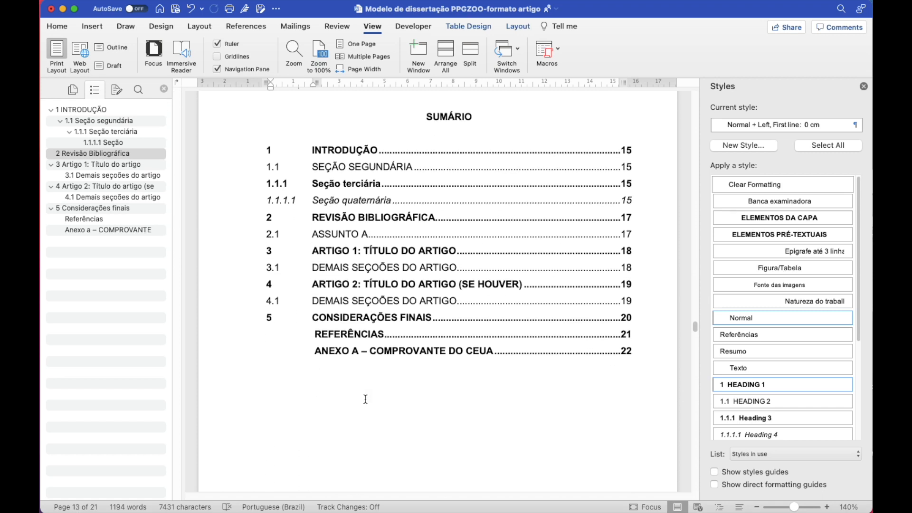
{"action": "scroll", "coordinate": [365, 399], "scroll_direction": "down", "scroll_amount": 4}
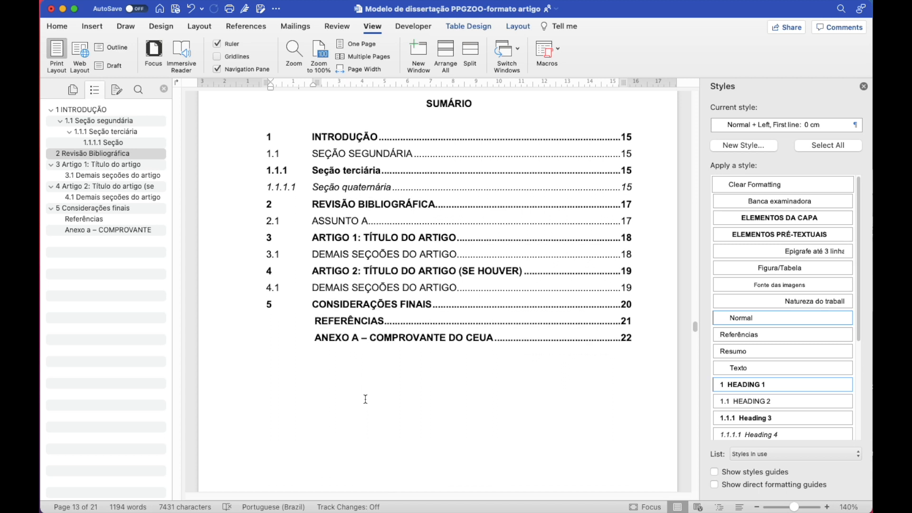
Examine the first textual page, with the Introdução heading, its subsection levels and the page number
{"action": "scroll", "coordinate": [366, 399], "scroll_direction": "down", "scroll_amount": 20}
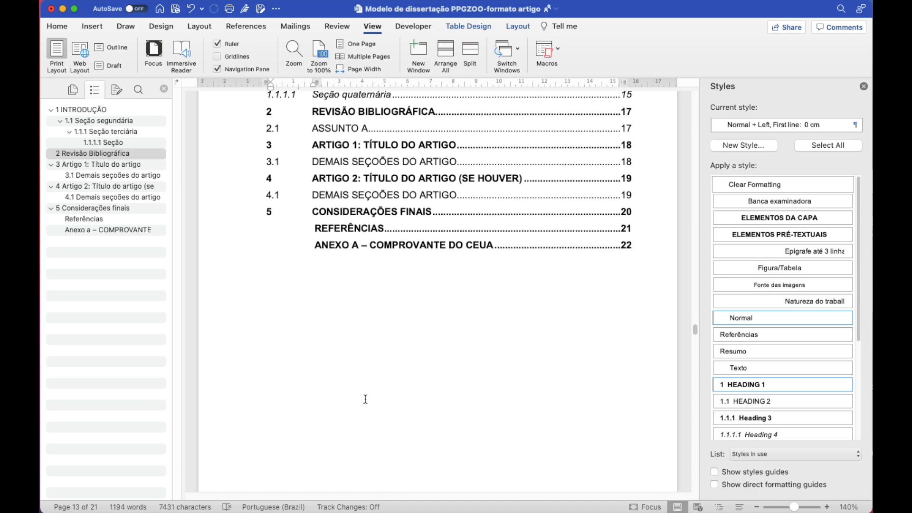
{"action": "scroll", "coordinate": [365, 399], "scroll_direction": "down", "scroll_amount": 2}
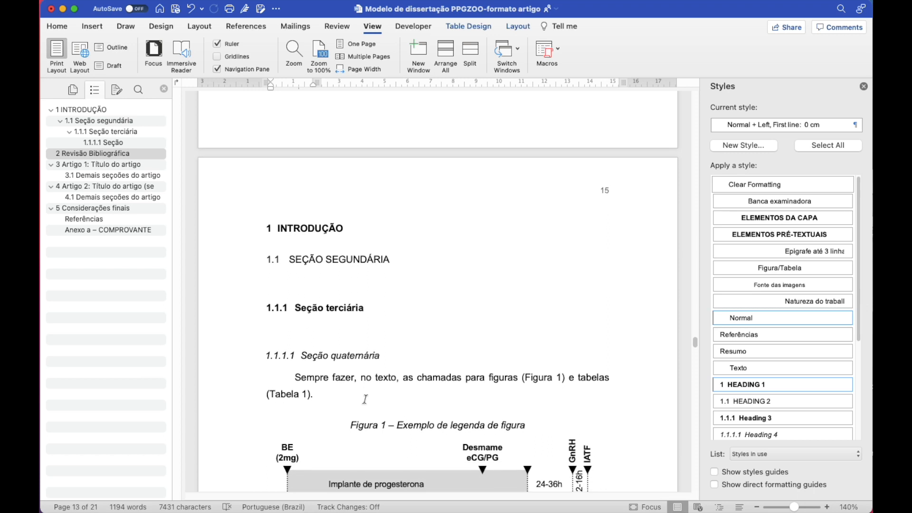
{"action": "scroll", "coordinate": [365, 399], "scroll_direction": "down", "scroll_amount": 4}
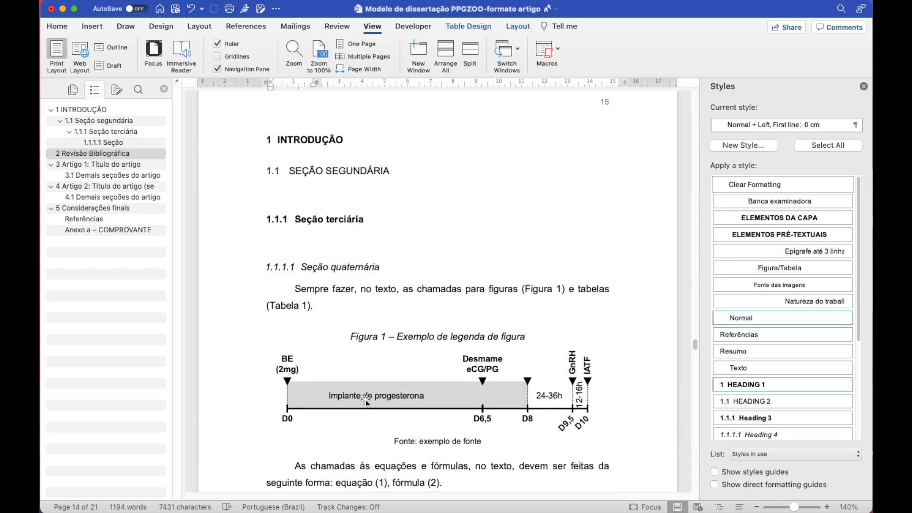
{"action": "scroll", "coordinate": [365, 399], "scroll_direction": "up", "scroll_amount": 3}
{"action": "scroll", "coordinate": [365, 399], "scroll_direction": "down", "scroll_amount": 4}
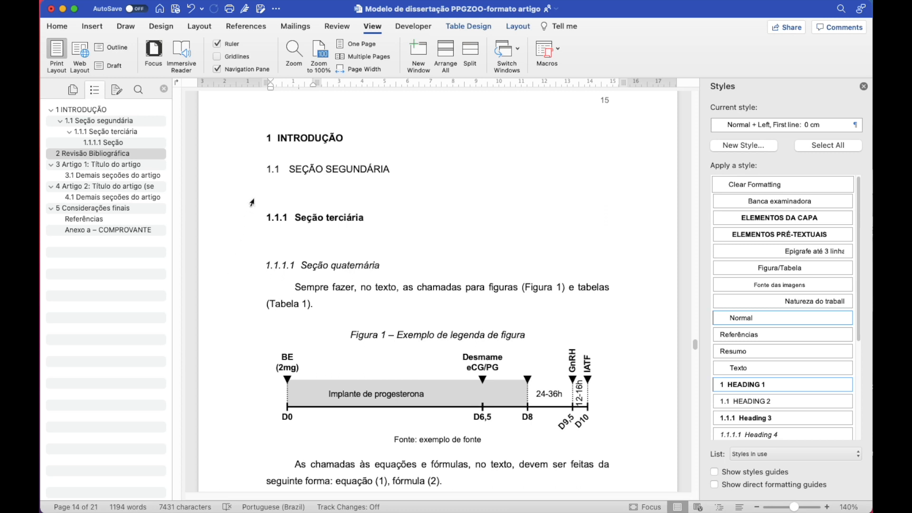
Check which styles the Seção Segundária, Seção terciária and Seção quaternária headings use, placing the cursor in each
{"action": "left_click", "coordinate": [328, 169]}
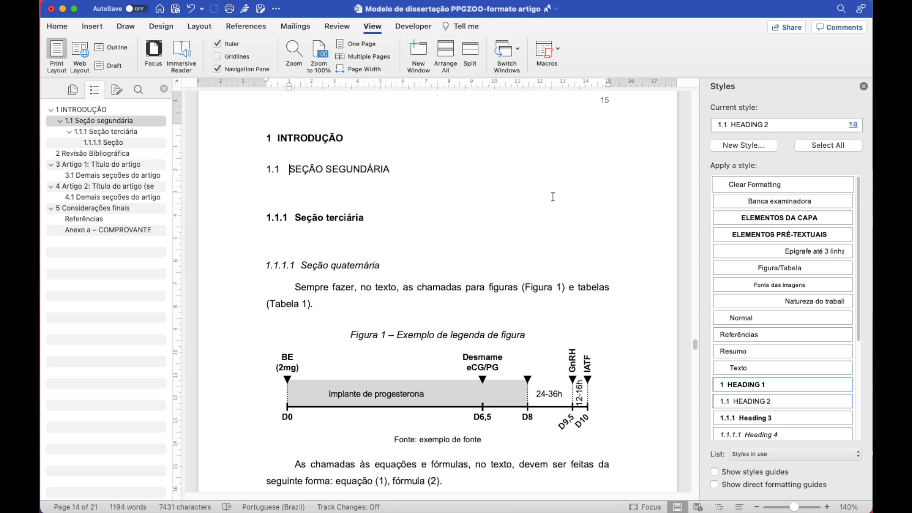
{"action": "scroll", "coordinate": [760, 321], "scroll_direction": "down", "scroll_amount": 5}
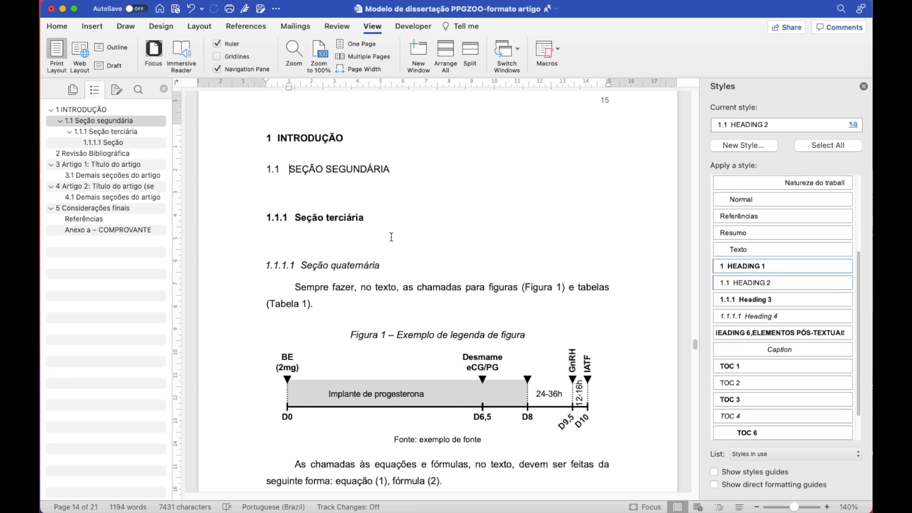
{"action": "left_click", "coordinate": [323, 218]}
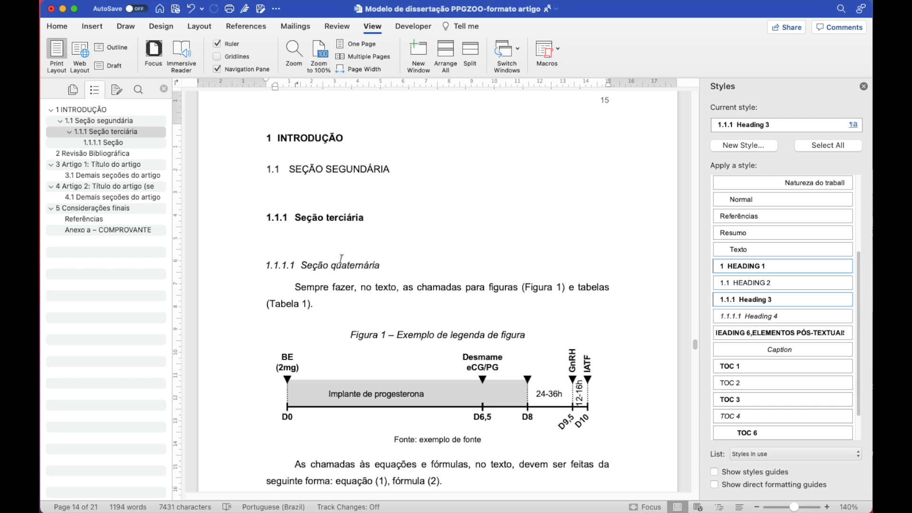
{"action": "left_click", "coordinate": [309, 265]}
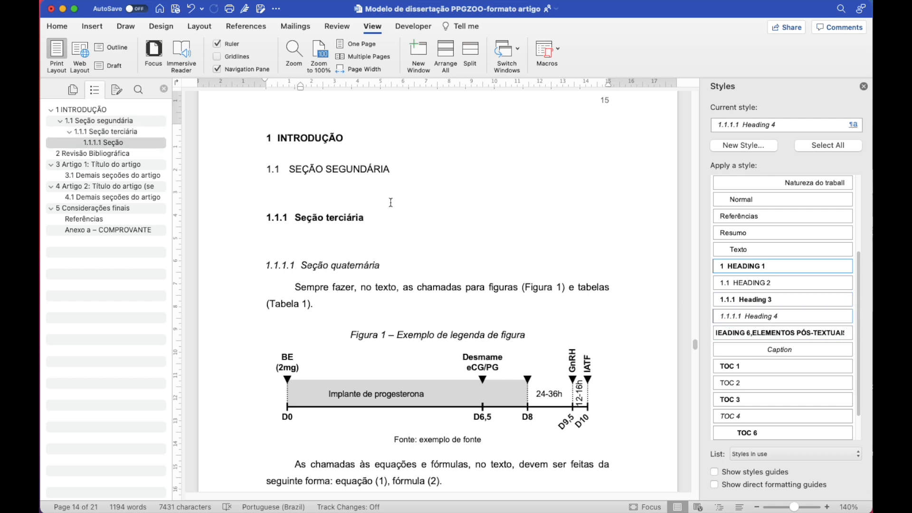
Examine the Figura 1 example with its caption and source line, and the numbered equation and formula examples
{"action": "scroll", "coordinate": [391, 202], "scroll_direction": "down", "scroll_amount": 5}
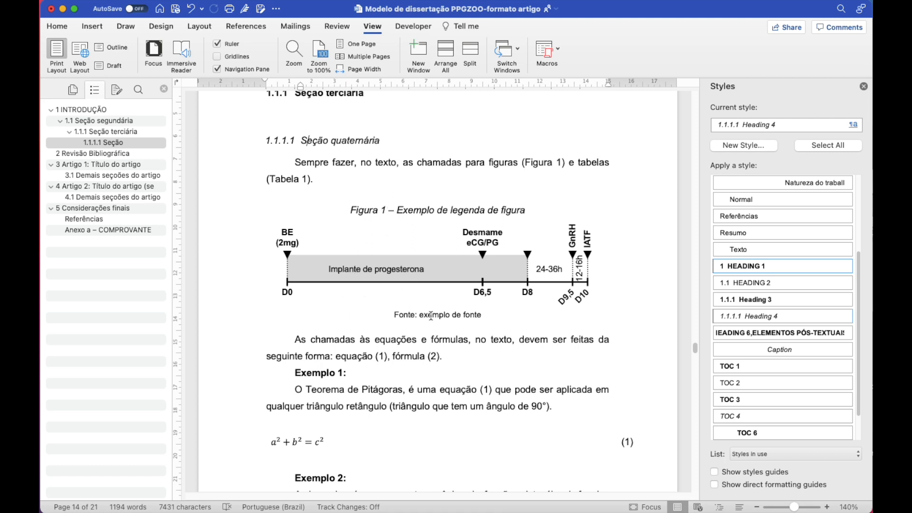
{"action": "scroll", "coordinate": [430, 316], "scroll_direction": "down", "scroll_amount": 5}
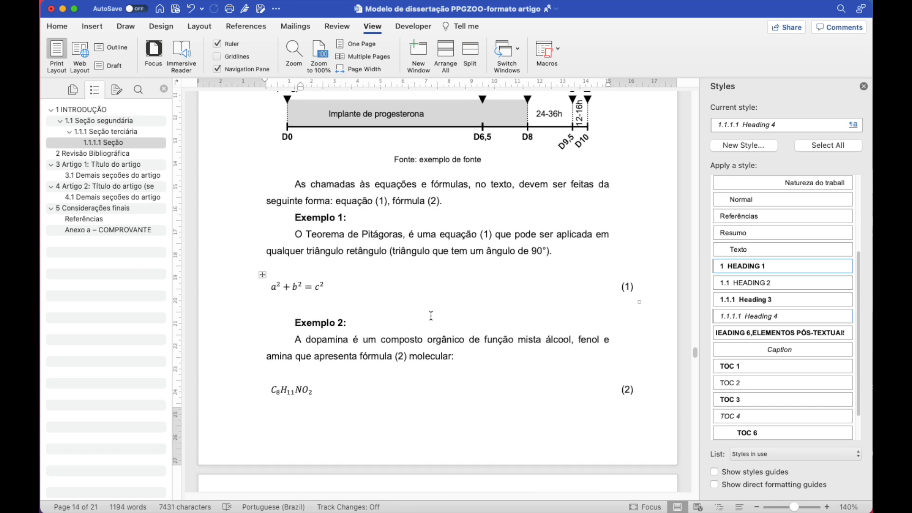
Examine the Tabela 1 example with its caption and source line, and the in-text calls to Figura 1 and Tabela 1
{"action": "scroll", "coordinate": [431, 316], "scroll_direction": "down", "scroll_amount": 9}
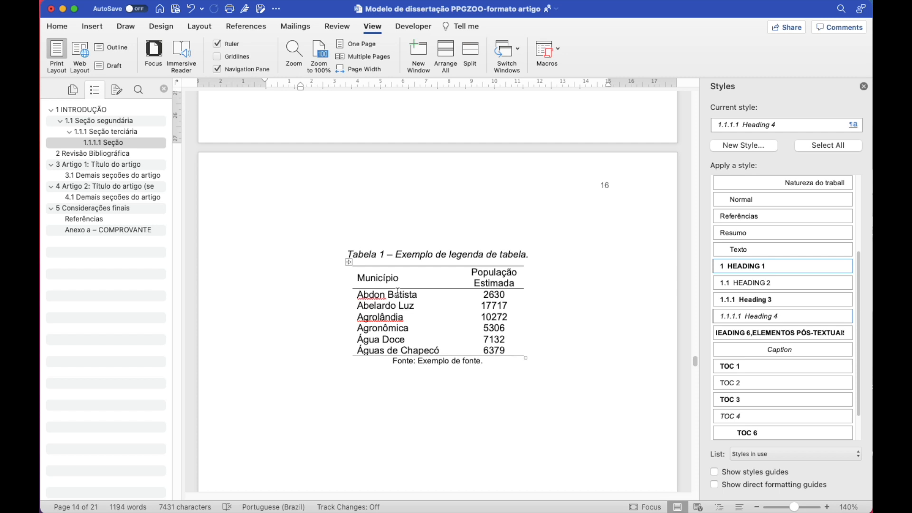
{"action": "scroll", "coordinate": [397, 293], "scroll_direction": "down", "scroll_amount": 1}
{"action": "scroll", "coordinate": [398, 292], "scroll_direction": "up", "scroll_amount": 2}
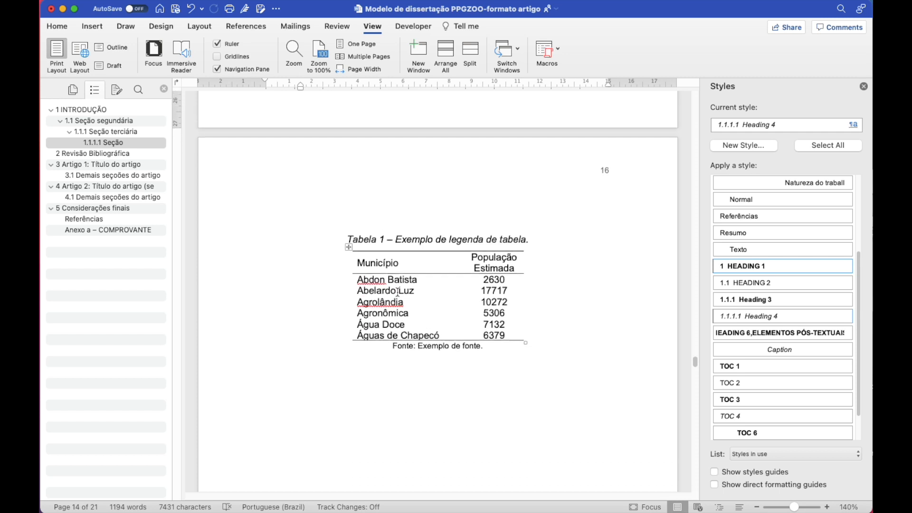
{"action": "scroll", "coordinate": [398, 292], "scroll_direction": "up", "scroll_amount": 15}
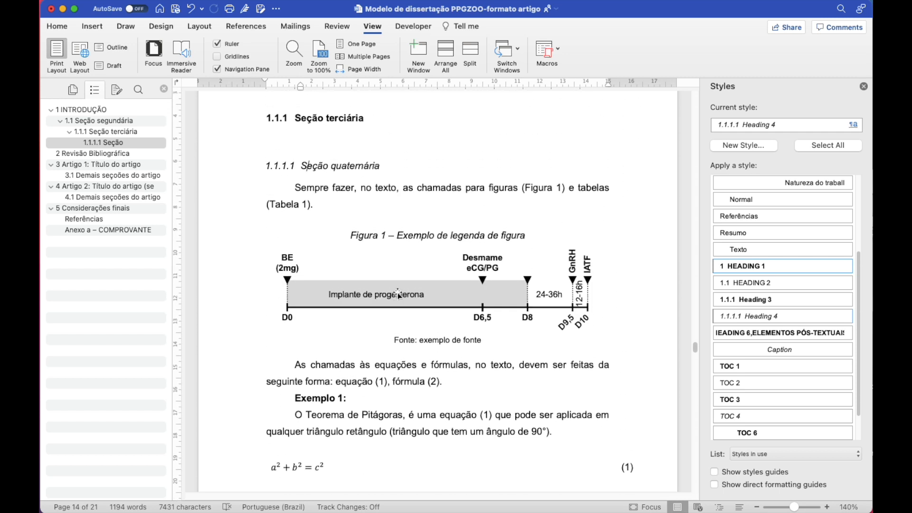
{"action": "scroll", "coordinate": [397, 292], "scroll_direction": "down", "scroll_amount": 2}
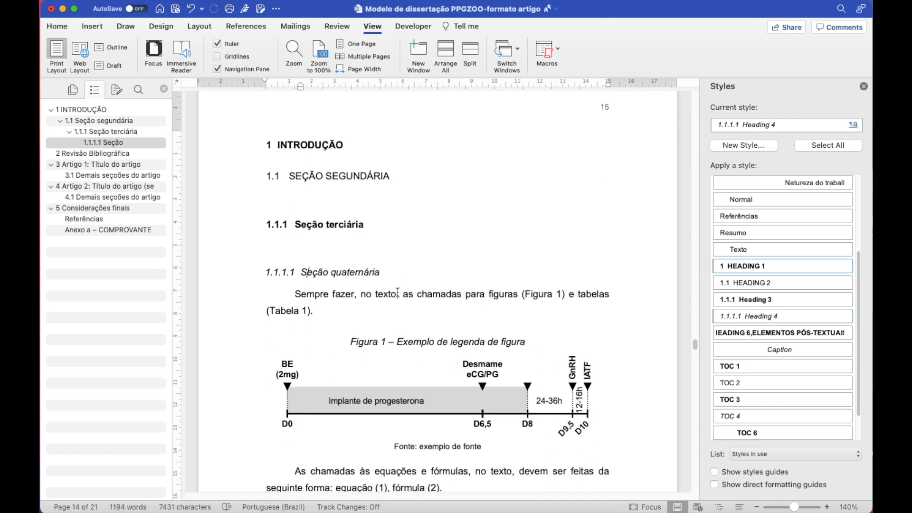
{"action": "scroll", "coordinate": [398, 293], "scroll_direction": "down", "scroll_amount": 15}
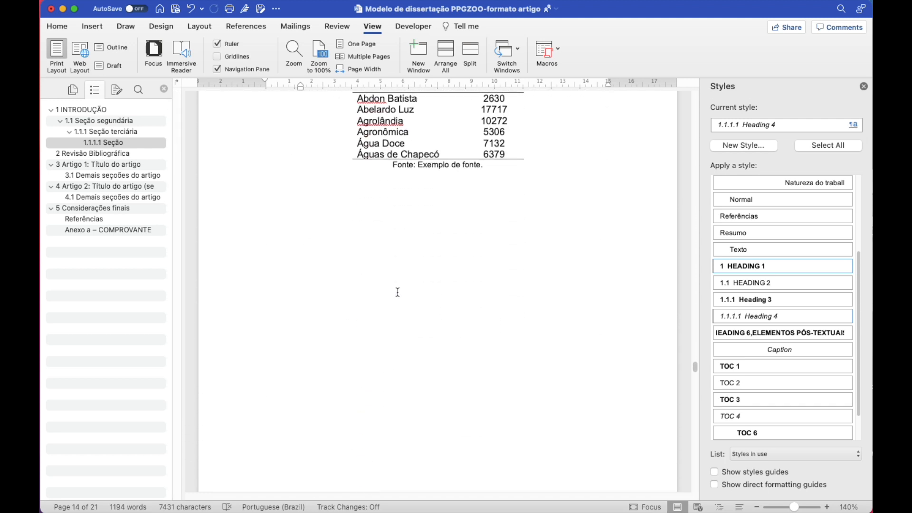
Add the second-level heading "Primeiro assunto" in the Heading 2 style under Revisão Bibliográfica
{"action": "scroll", "coordinate": [397, 293], "scroll_direction": "down", "scroll_amount": 10}
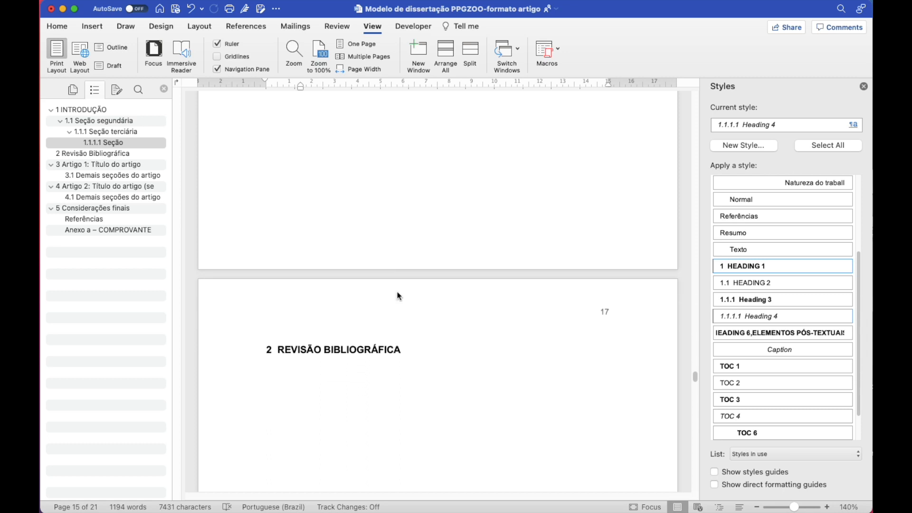
{"action": "scroll", "coordinate": [398, 295], "scroll_direction": "down", "scroll_amount": 5}
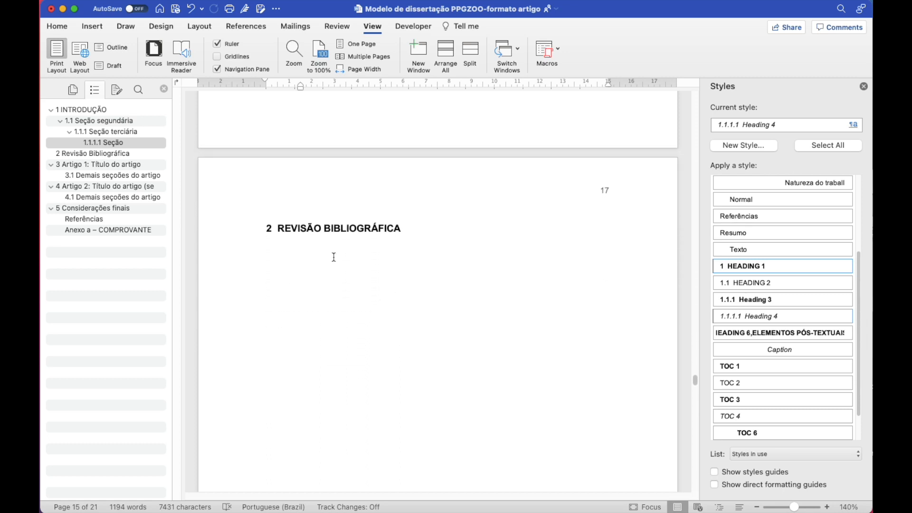
{"action": "scroll", "coordinate": [334, 258], "scroll_direction": "down", "scroll_amount": 1}
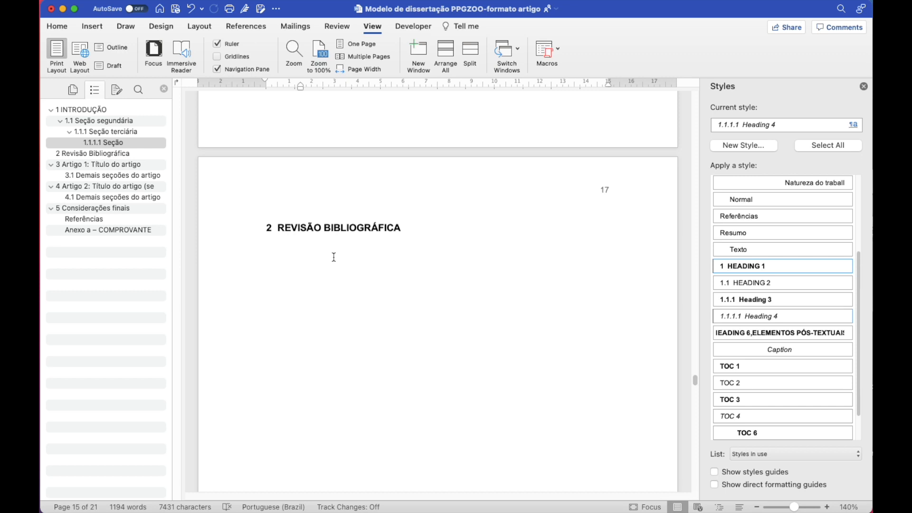
{"action": "left_click", "coordinate": [334, 257]}
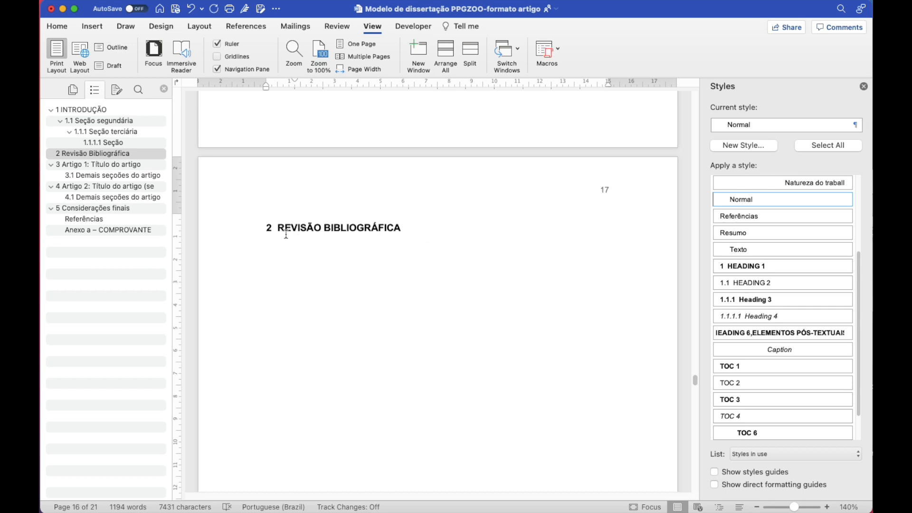
{"action": "left_click", "coordinate": [756, 287]}
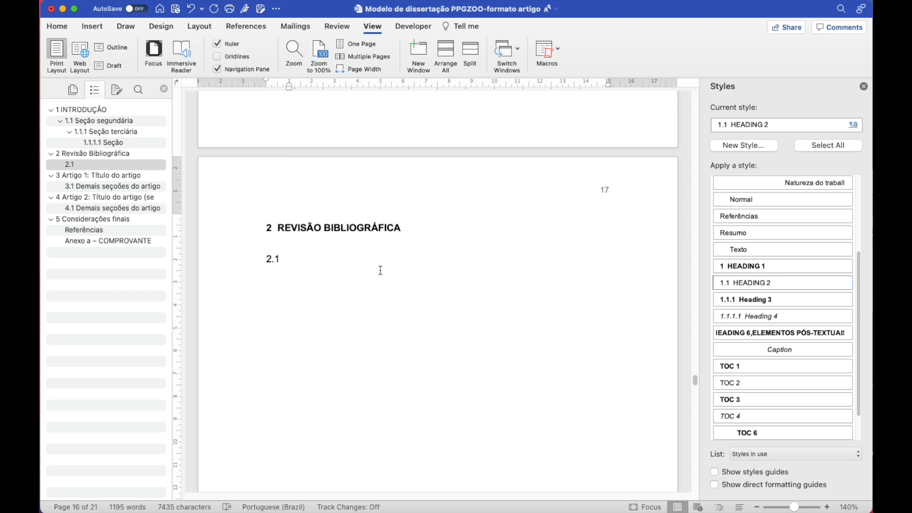
{"action": "type", "text": "Primeiro "}
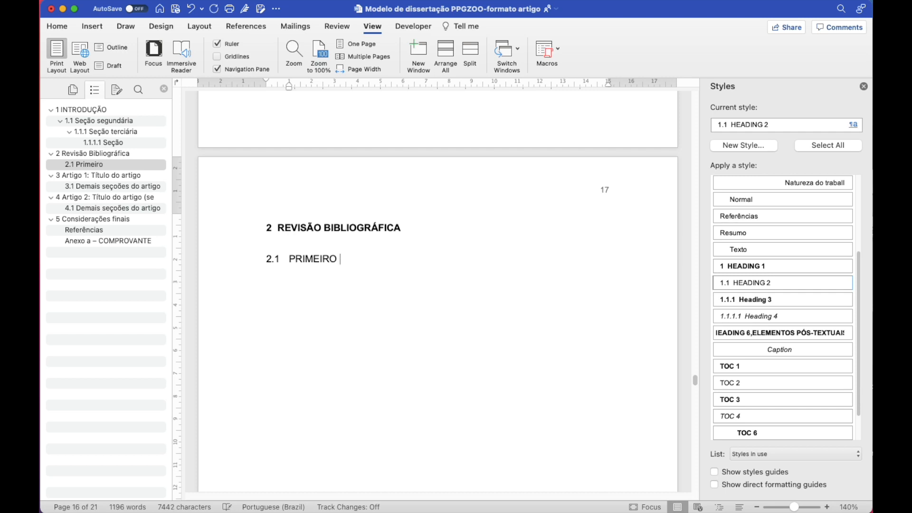
{"action": "type", "text": "assunto"}
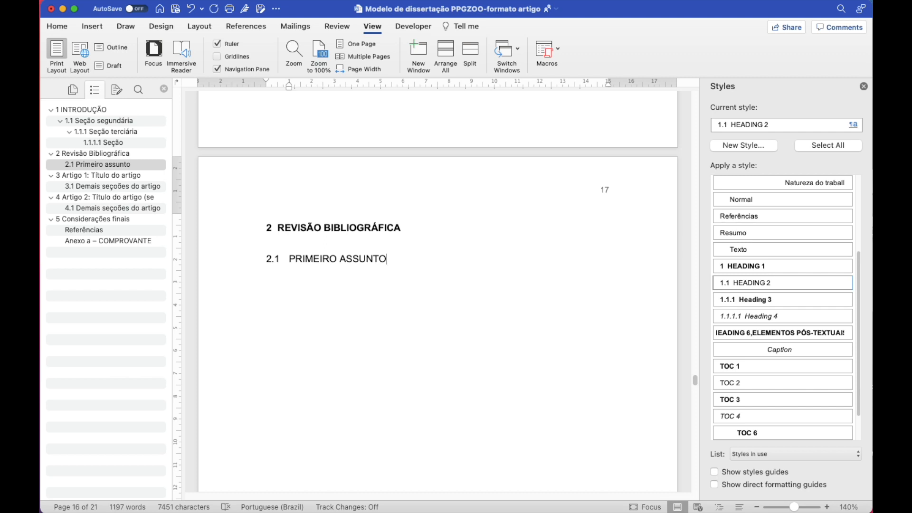
{"action": "key", "text": "Return"}
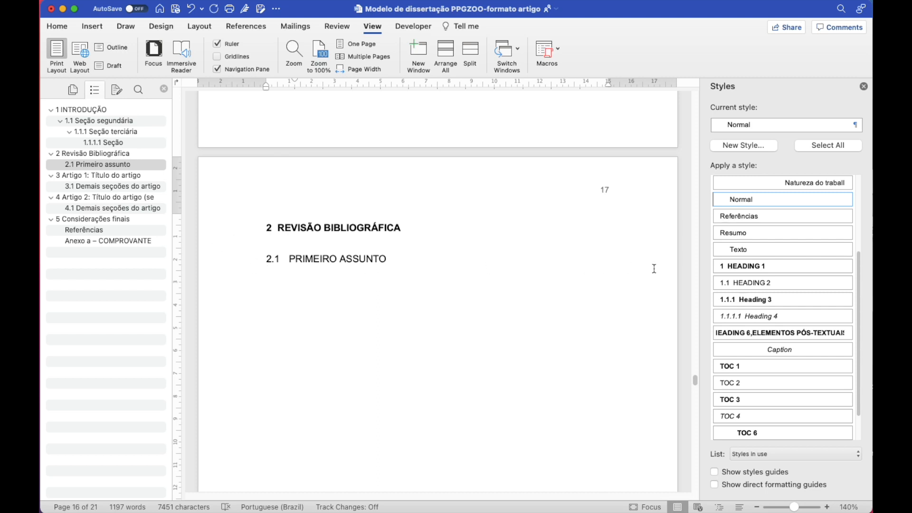
Add the third-level heading "Subitem" in the Heading 3 style below Primeiro assunto
{"action": "left_click", "coordinate": [739, 298]}
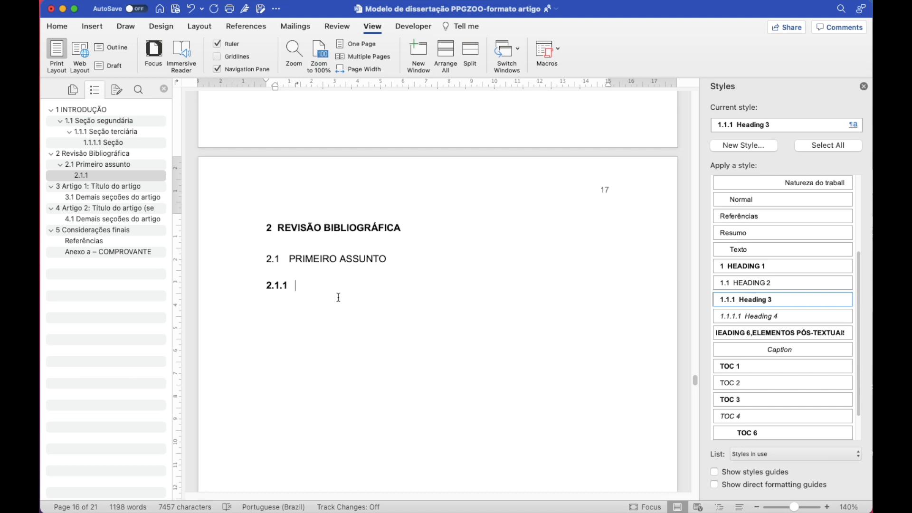
{"action": "type", "text": "Subitem"}
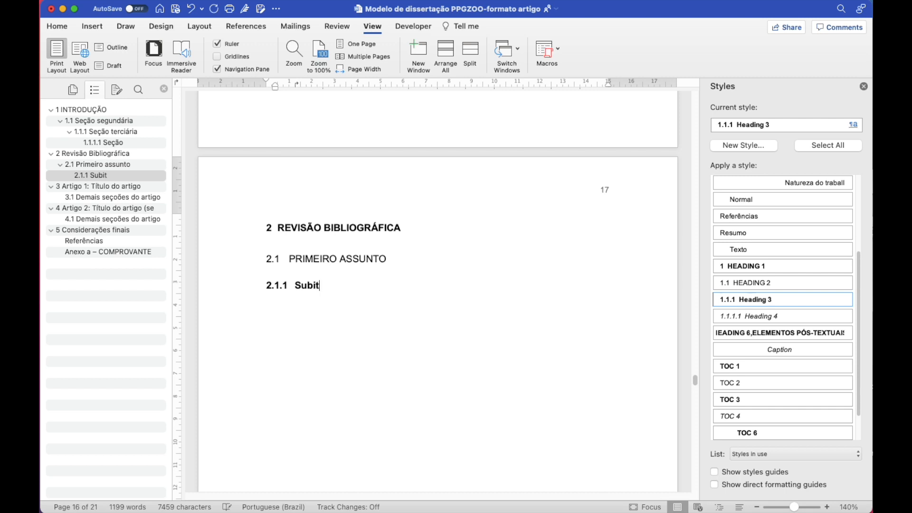
{"action": "key", "text": "Return"}
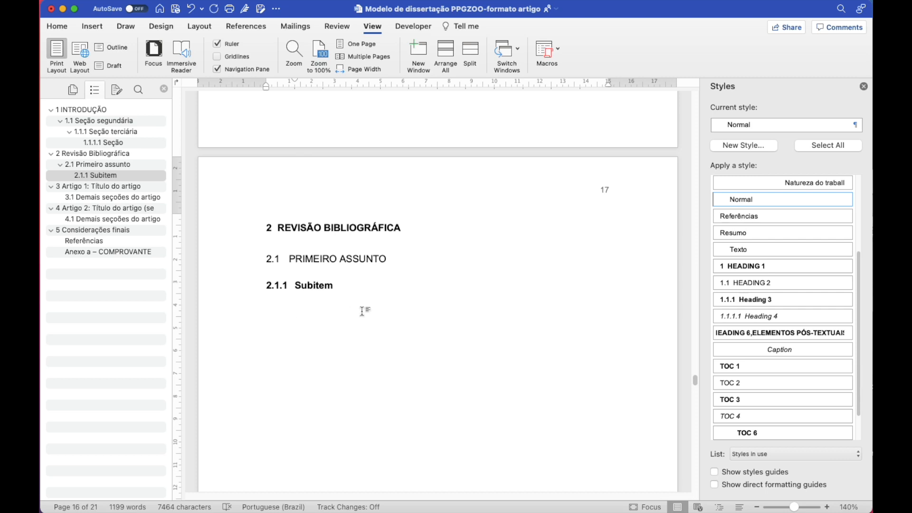
Try a new Heading 1 section starting with "Cap" after the Subitem heading, and undo it
{"action": "left_click", "coordinate": [733, 269]}
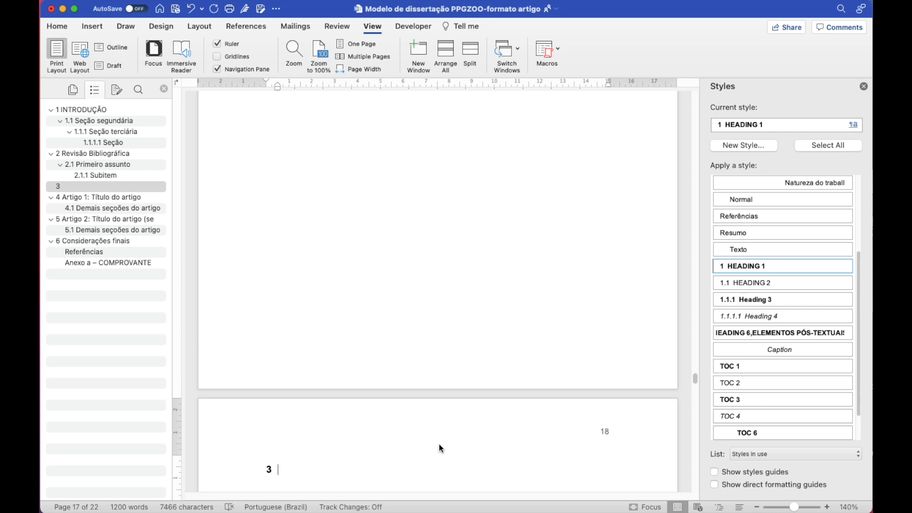
{"action": "type", "text": "Cap"}
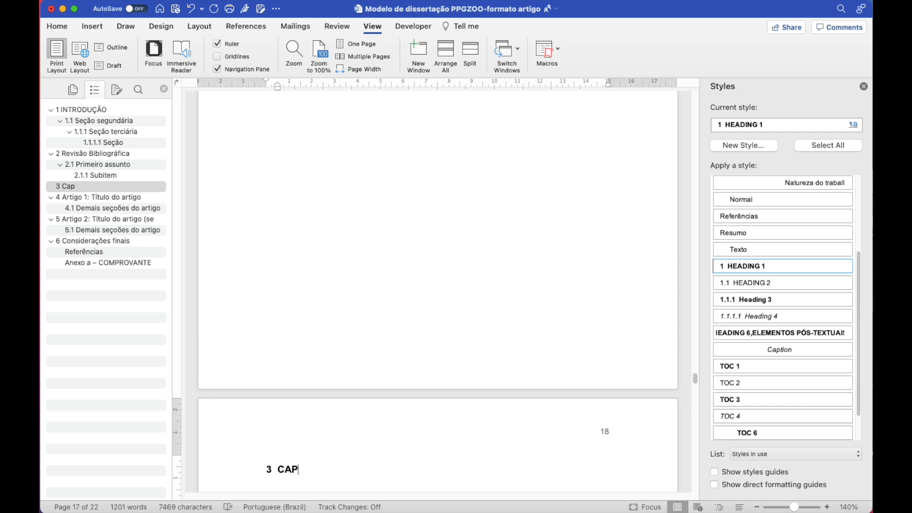
{"action": "key", "text": "super+z"}
{"action": "key", "text": "super+z"}
{"action": "key", "text": "super+z"}
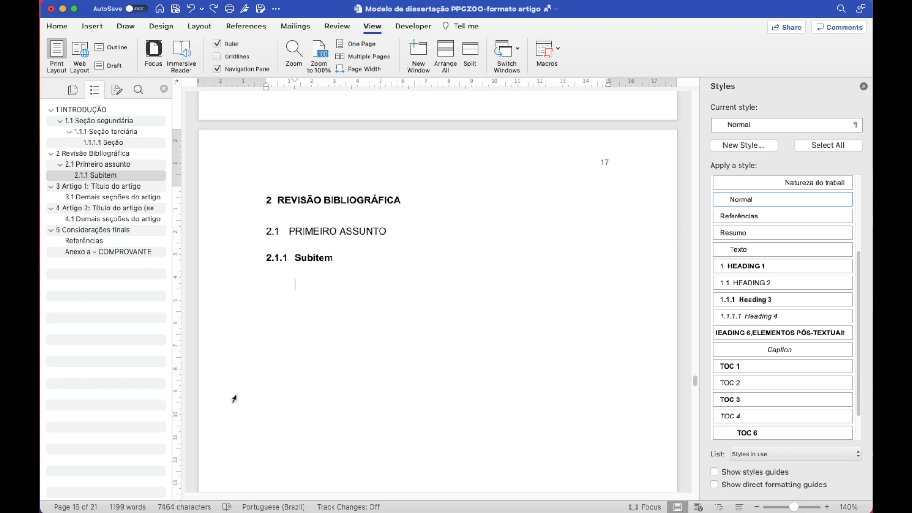
Write the body text "Redação do texto" in the Normal style under the Subitem heading
{"action": "type", "text": "Reda"}
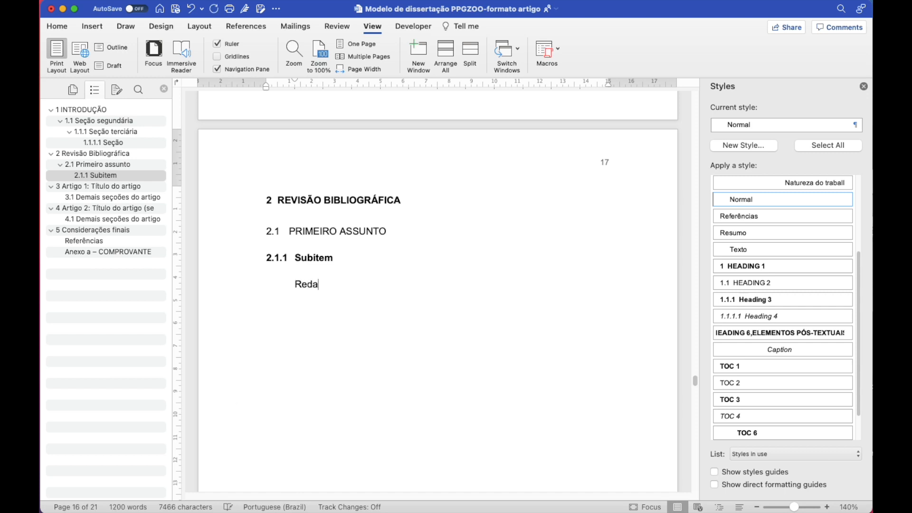
{"action": "type", "text": "ção:"}
{"action": "key", "text": "BackSpace"}
{"action": "key", "text": "BackSpace"}
{"action": "key", "text": "BackSpace"}
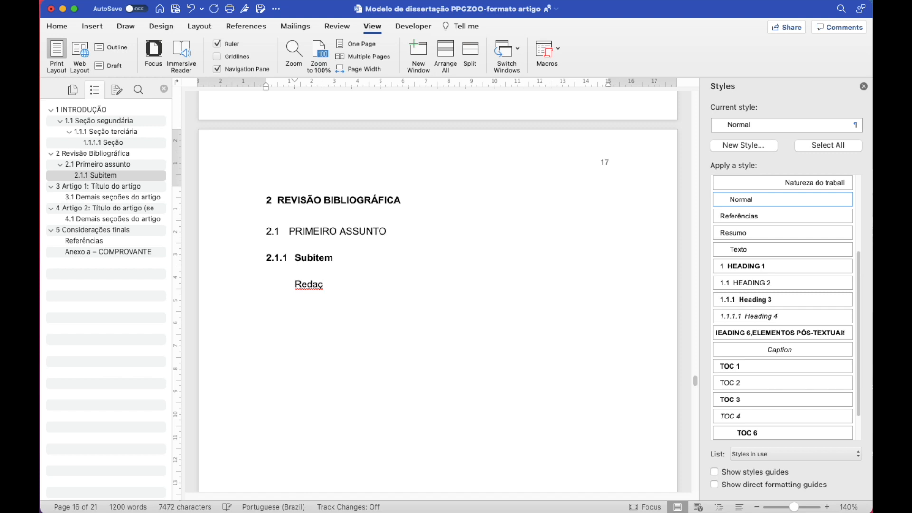
{"action": "type", "text": "ão do texto"}
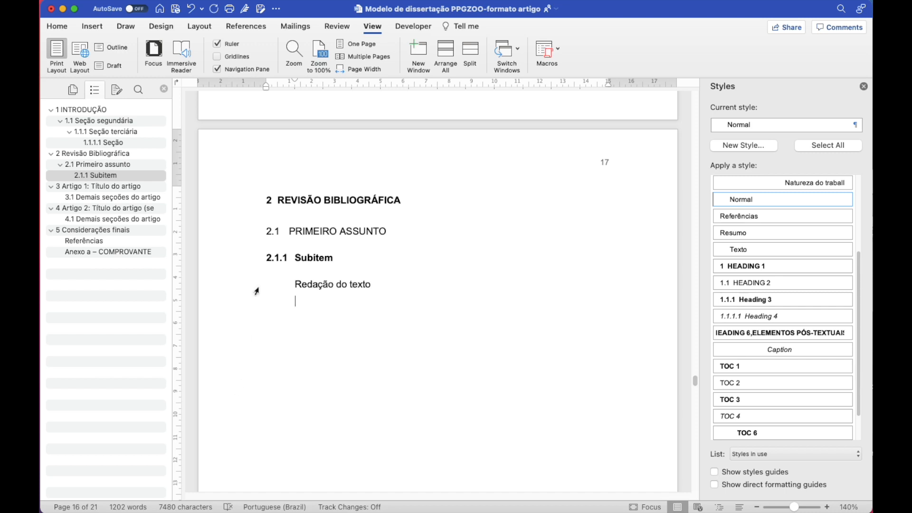
Insert a caption with the label Figura below the Redação do texto paragraph
{"action": "left_click", "coordinate": [248, 27]}
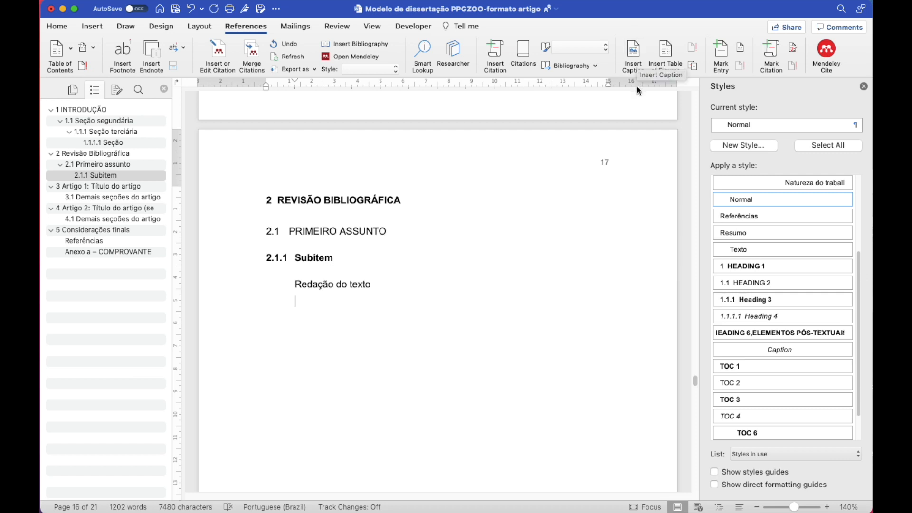
{"action": "left_click", "coordinate": [637, 54]}
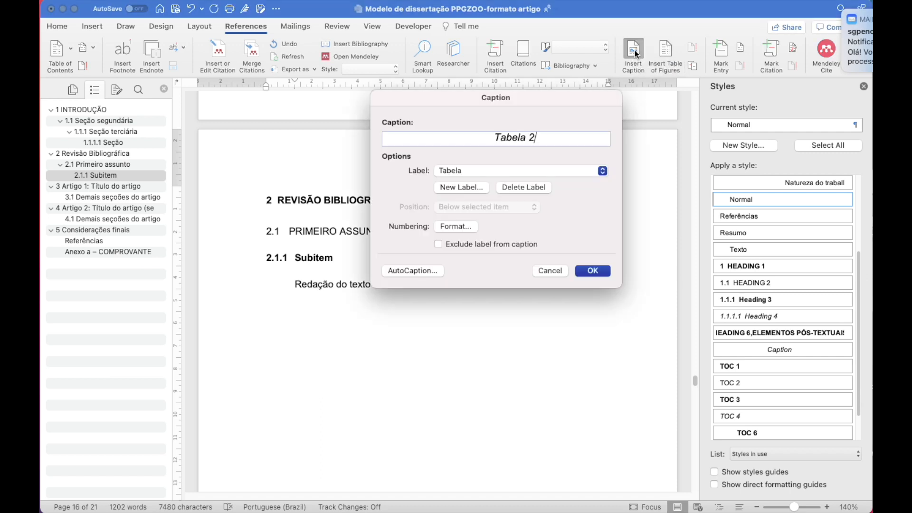
{"action": "left_click", "coordinate": [494, 171]}
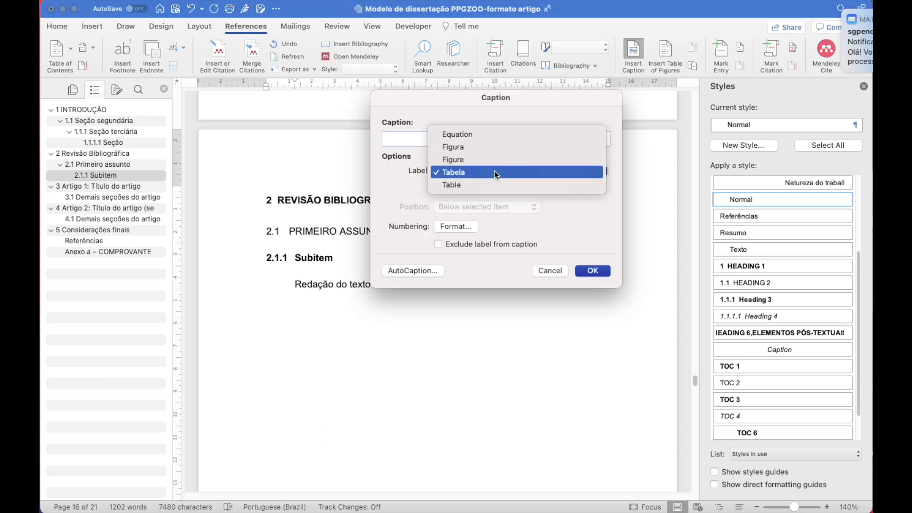
{"action": "left_click", "coordinate": [498, 147]}
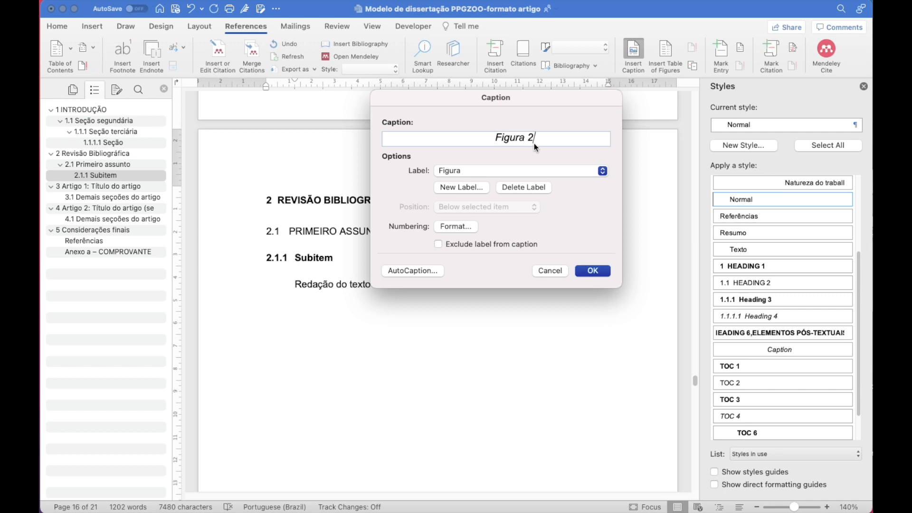
{"action": "left_click", "coordinate": [593, 270]}
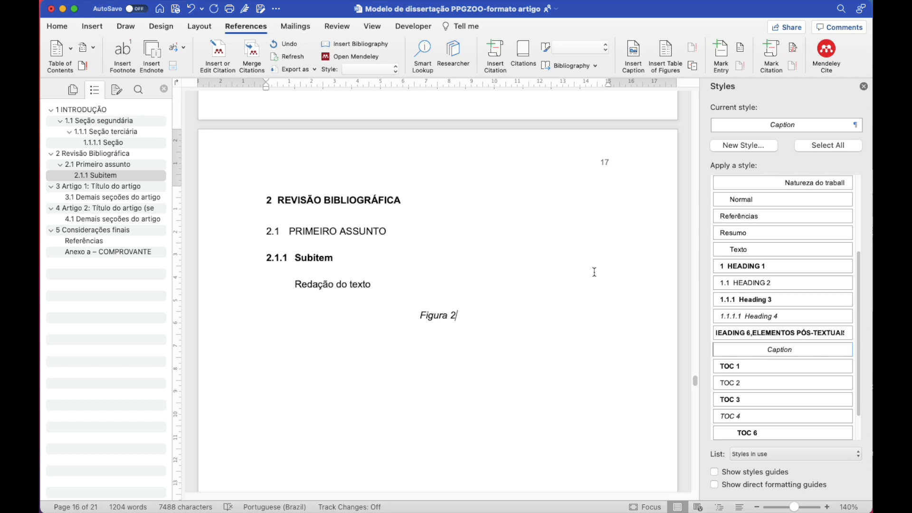
Complete the figure caption with "– Título da figura de exemplo" and start a new line below it, checking that line's style
{"action": "type", "text": "- "}
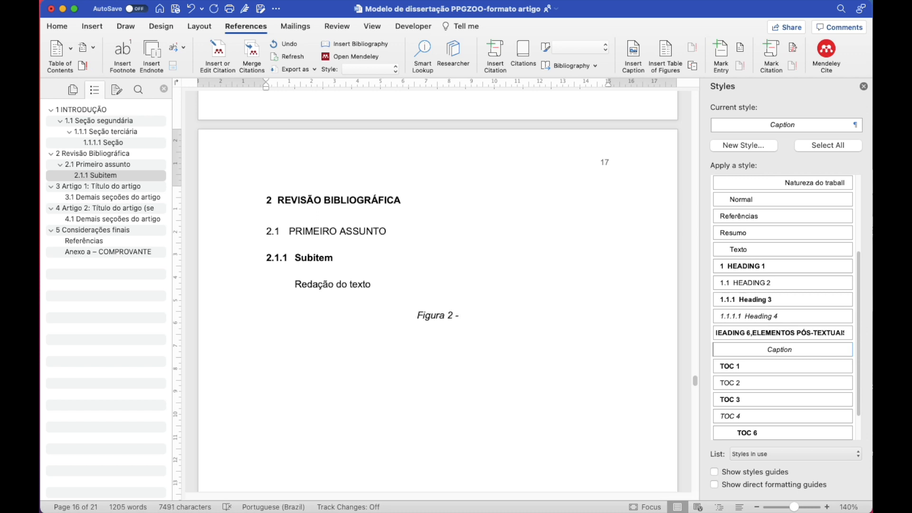
{"action": "type", "text": "Títu"}
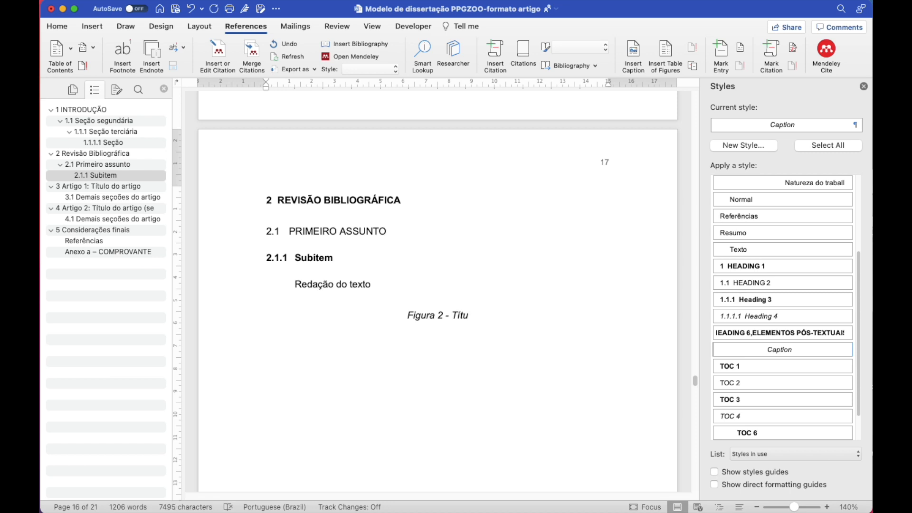
{"action": "type", "text": "lo da figu"}
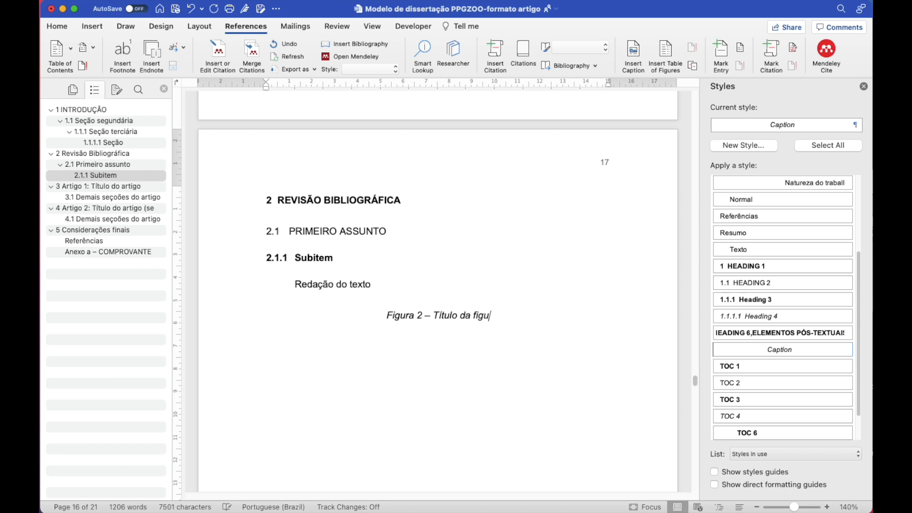
{"action": "type", "text": "ra de exp"}
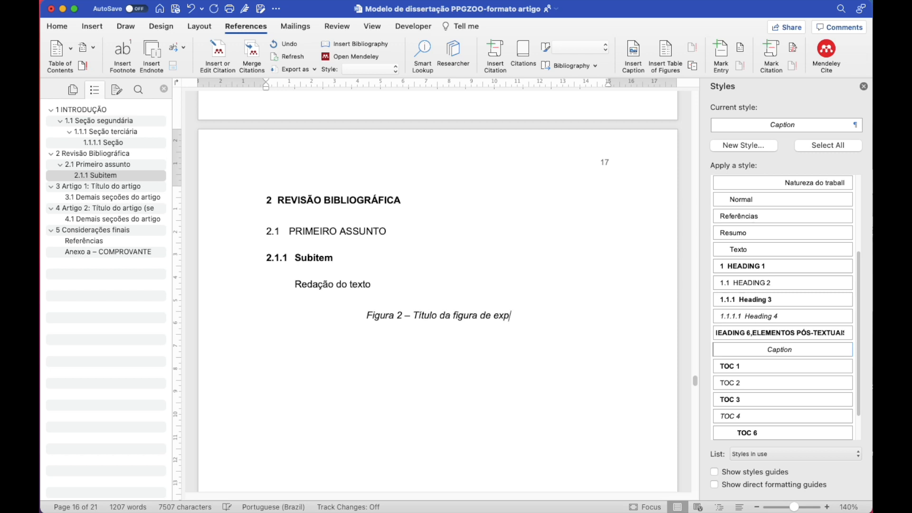
{"action": "key", "text": "BackSpace"}
{"action": "type", "text": "emplo"}
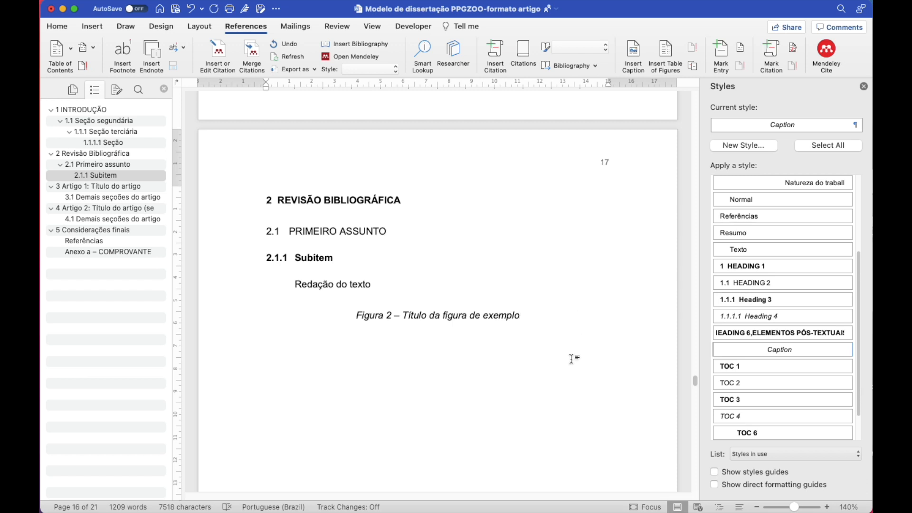
{"action": "mouse_move", "coordinate": [775, 351]}
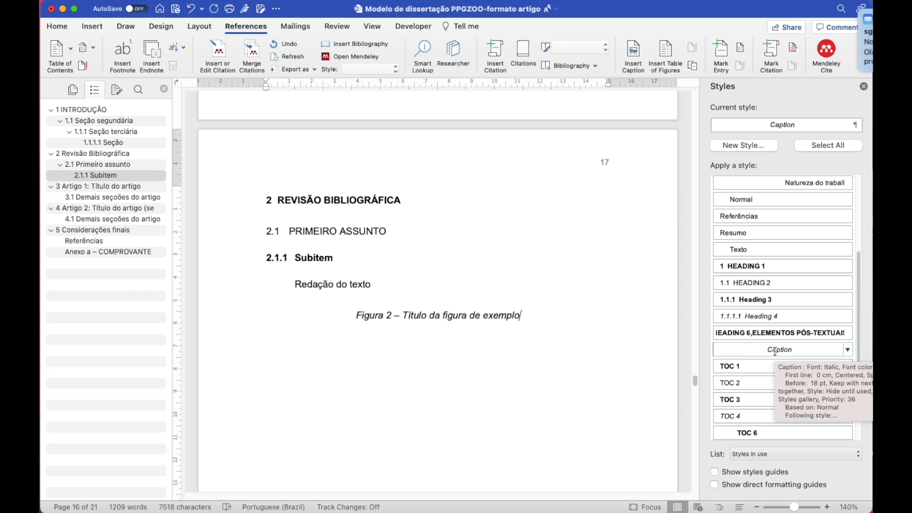
{"action": "key", "text": "Return"}
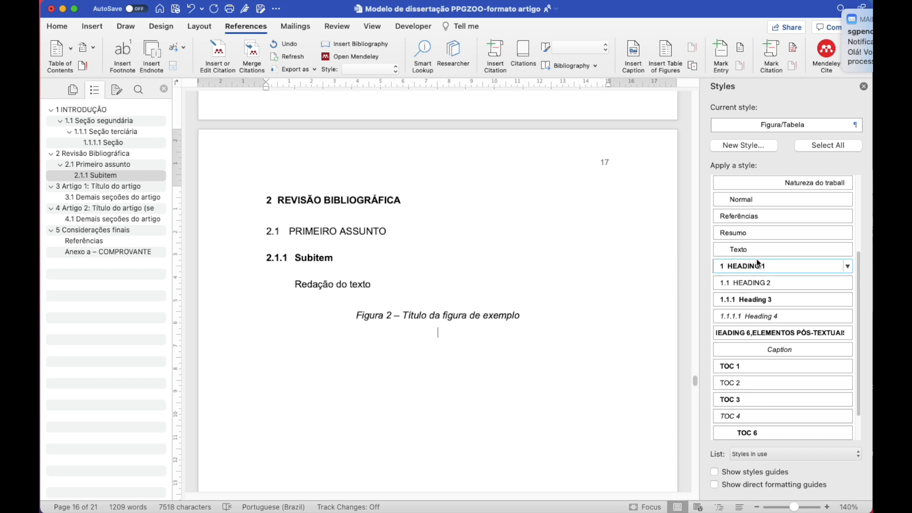
{"action": "scroll", "coordinate": [757, 259], "scroll_direction": "up", "scroll_amount": 5}
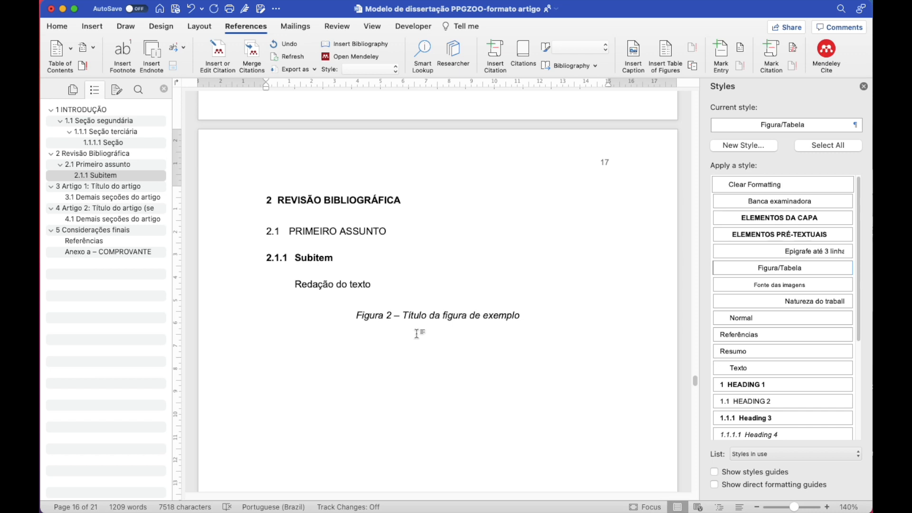
Add the source line "Fonte: asdf" in the Fonte das imagens style, leaving the empty figure line between it and the caption
{"action": "key", "text": "Return"}
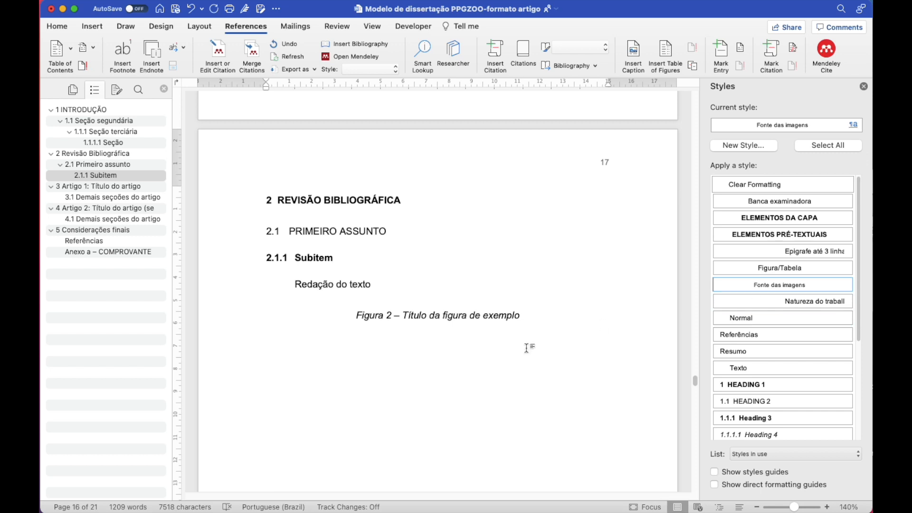
{"action": "type", "text": "Fonto"}
{"action": "type", "text": ": asdf"}
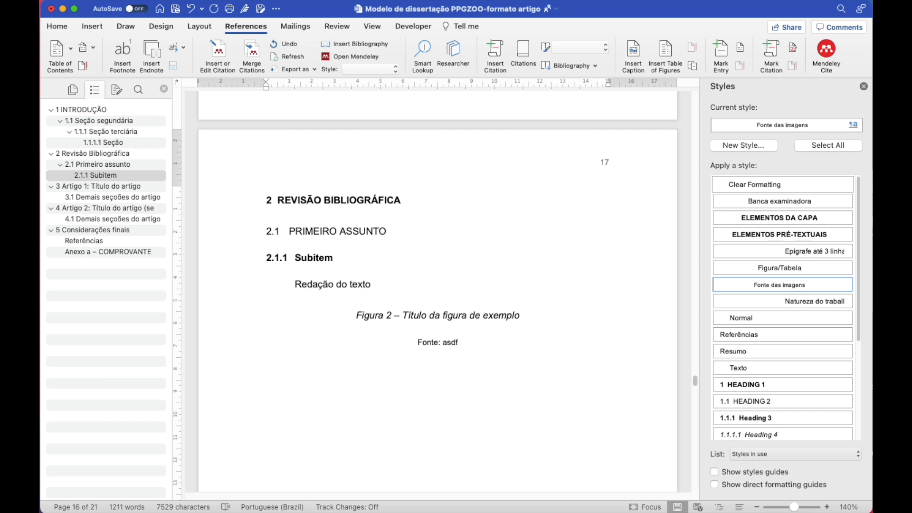
Show the formatting marks and place the ROS charts and microscopy image on the empty line between the figure caption and its source
{"action": "left_click", "coordinate": [57, 27]}
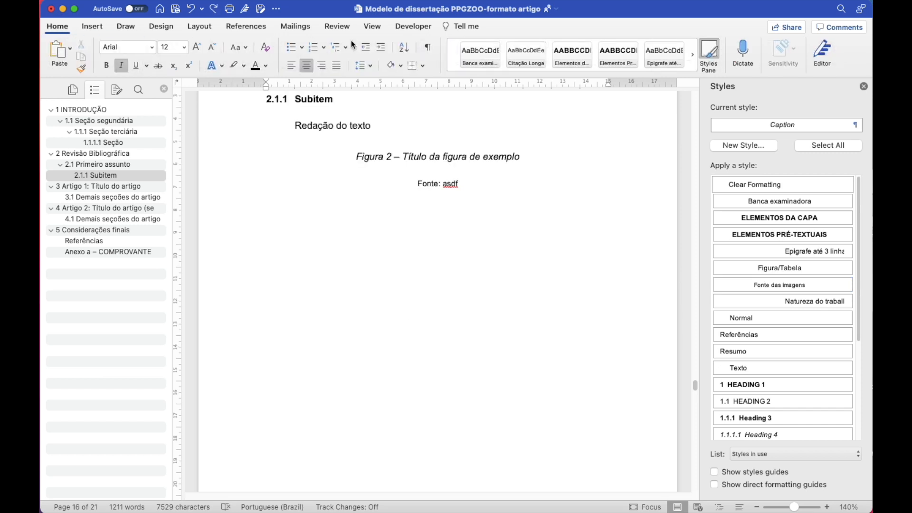
{"action": "left_click", "coordinate": [428, 47]}
{"action": "left_click", "coordinate": [873, 512]}
{"action": "left_click_drag", "start_coordinate": [870, 492], "coordinate": [442, 176]}
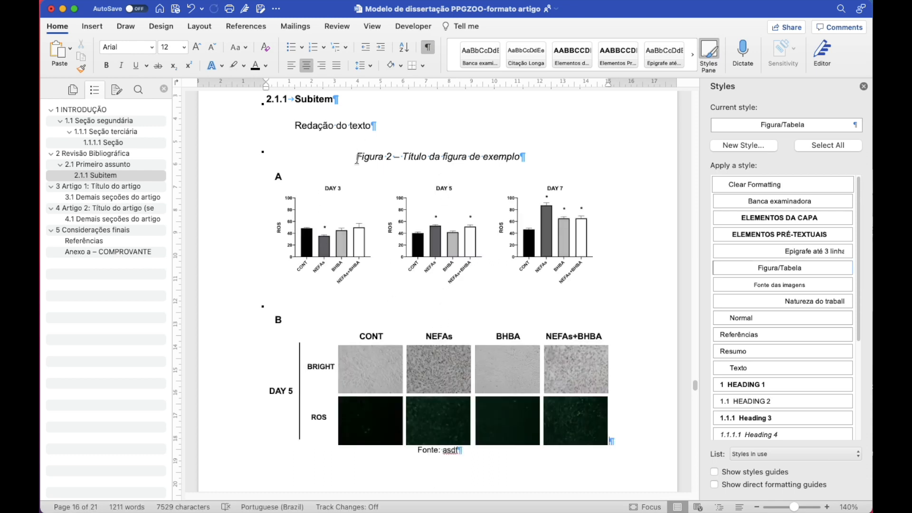
Start a new Normal paragraph below the "Fonte: asdf" source line
{"action": "scroll", "coordinate": [437, 367], "scroll_direction": "down", "scroll_amount": 5}
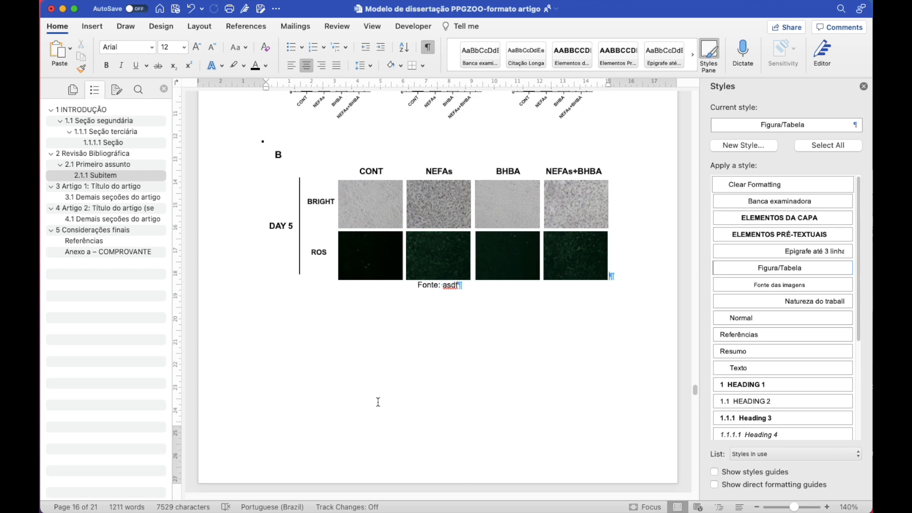
{"action": "left_click", "coordinate": [523, 291]}
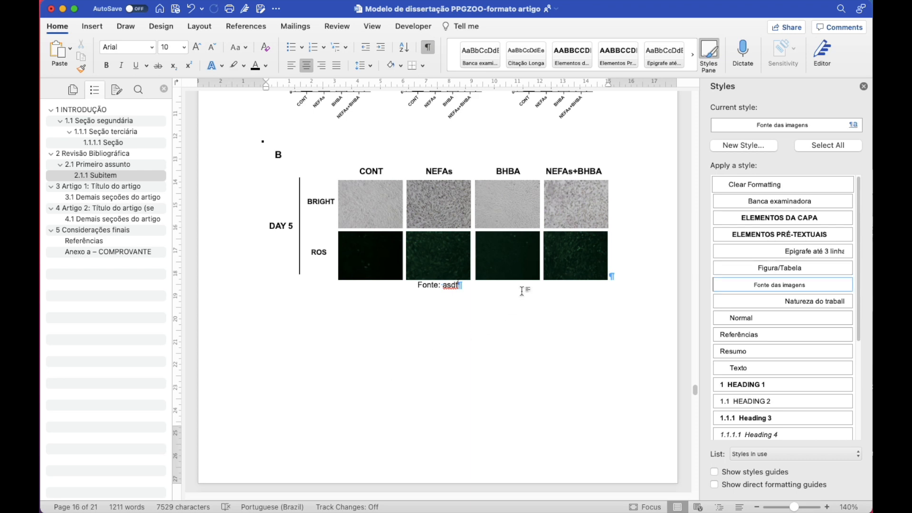
{"action": "key", "text": "Return"}
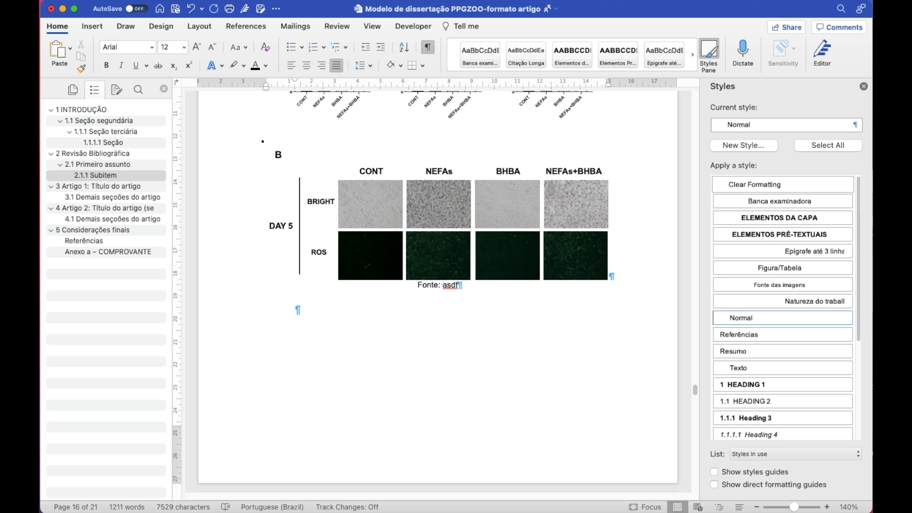
End the Redação do texto paragraph with a parenthesised cross-reference to "Figura 2 – Título da figura de exemplo", only label and number, followed by a period
{"action": "scroll", "coordinate": [437, 285], "scroll_direction": "up", "scroll_amount": 10}
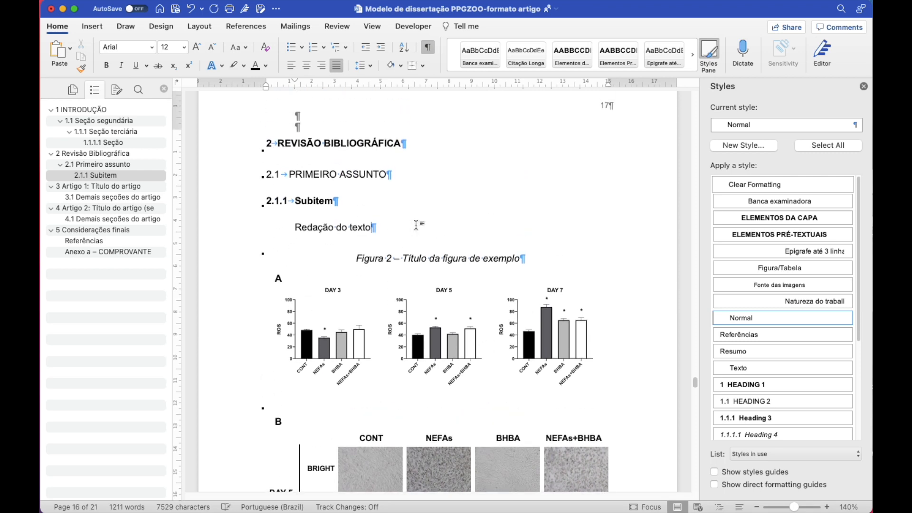
{"action": "type", "text": "("}
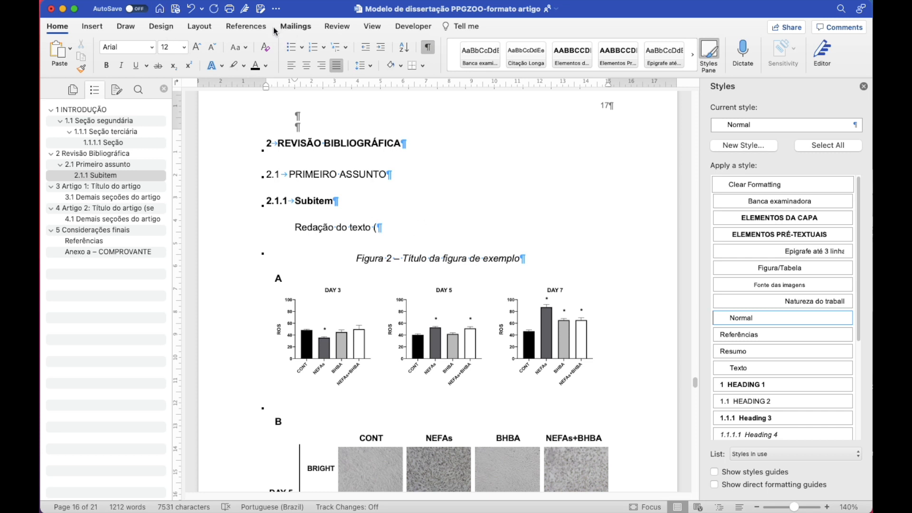
{"action": "left_click", "coordinate": [254, 29]}
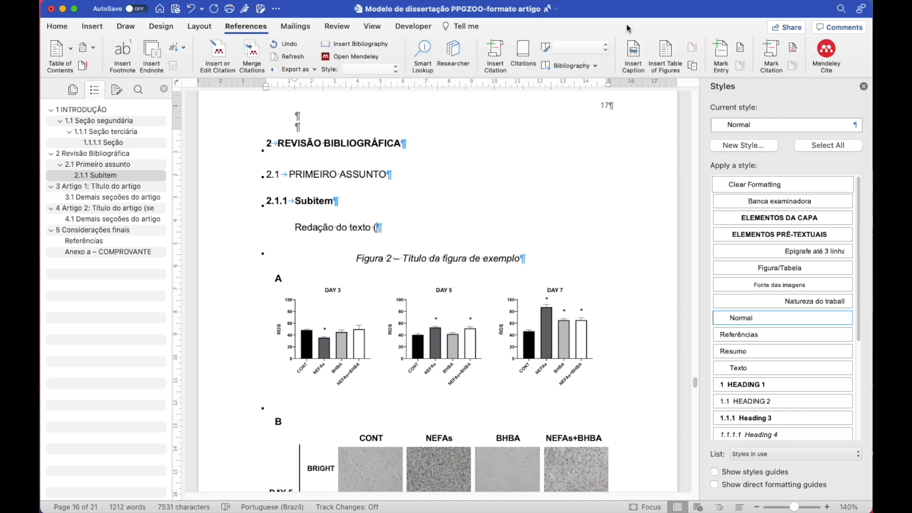
{"action": "left_click", "coordinate": [694, 67]}
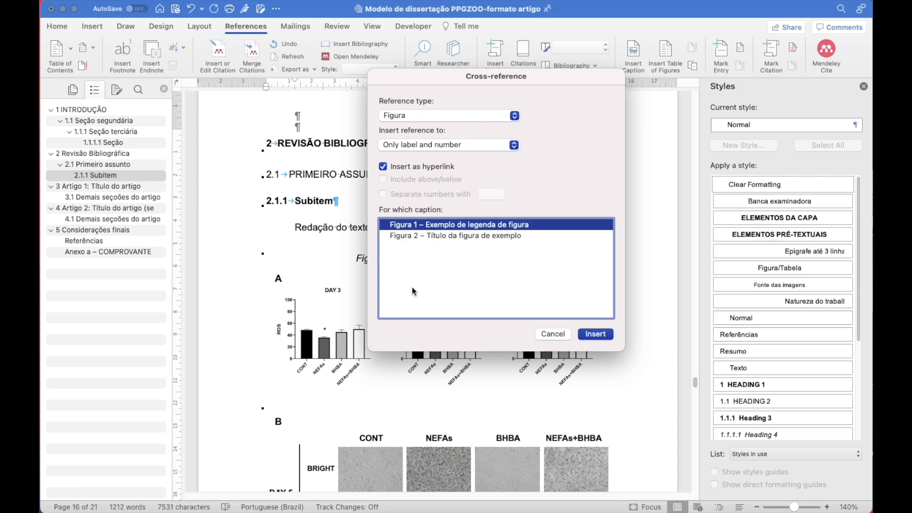
{"action": "left_click", "coordinate": [426, 236]}
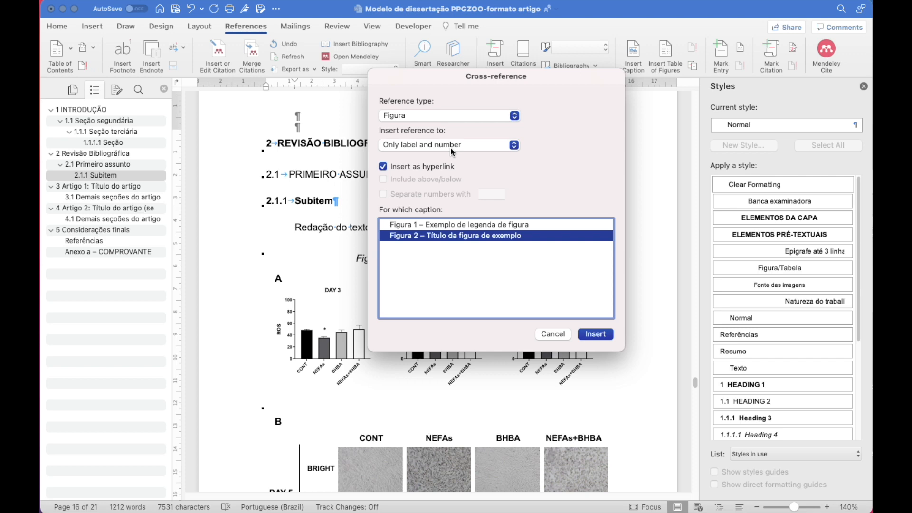
{"action": "left_click", "coordinate": [600, 338]}
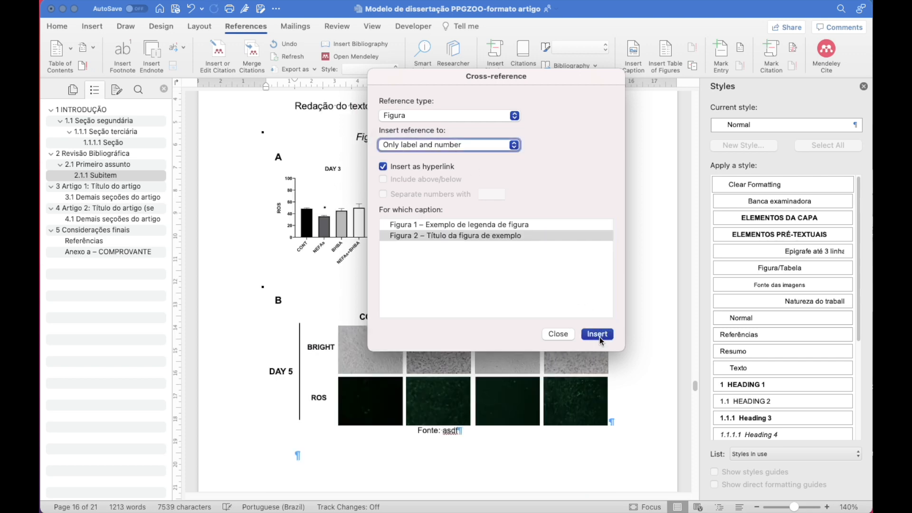
{"action": "left_click", "coordinate": [559, 335]}
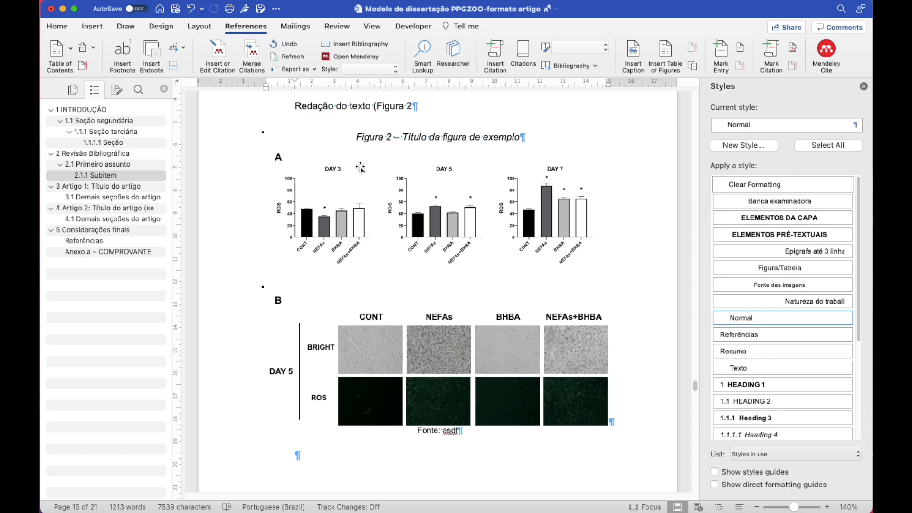
{"action": "scroll", "coordinate": [366, 166], "scroll_direction": "up", "scroll_amount": 2}
{"action": "scroll", "coordinate": [371, 162], "scroll_direction": "up", "scroll_amount": 1}
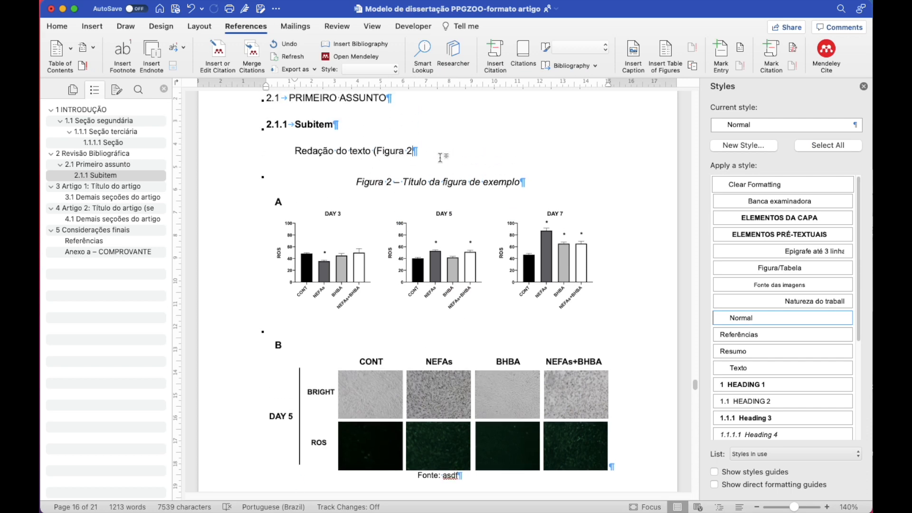
{"action": "type", "text": ")."}
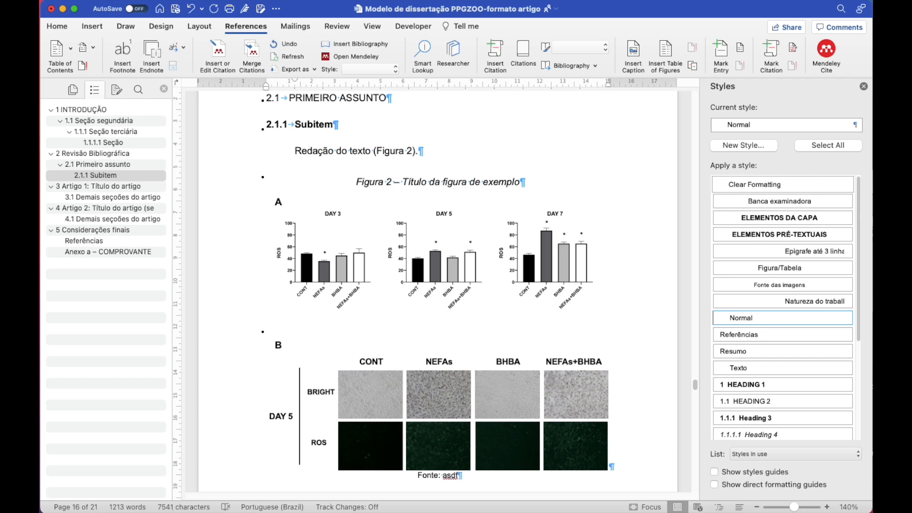
Insert three empty paragraphs between the Subitem heading and the Redação do texto paragraph
{"action": "left_click", "coordinate": [366, 128]}
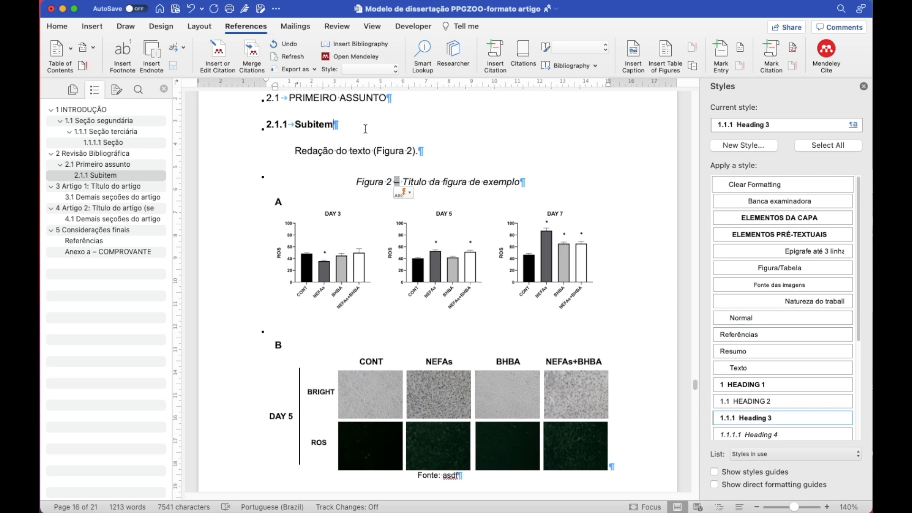
{"action": "left_click", "coordinate": [294, 151]}
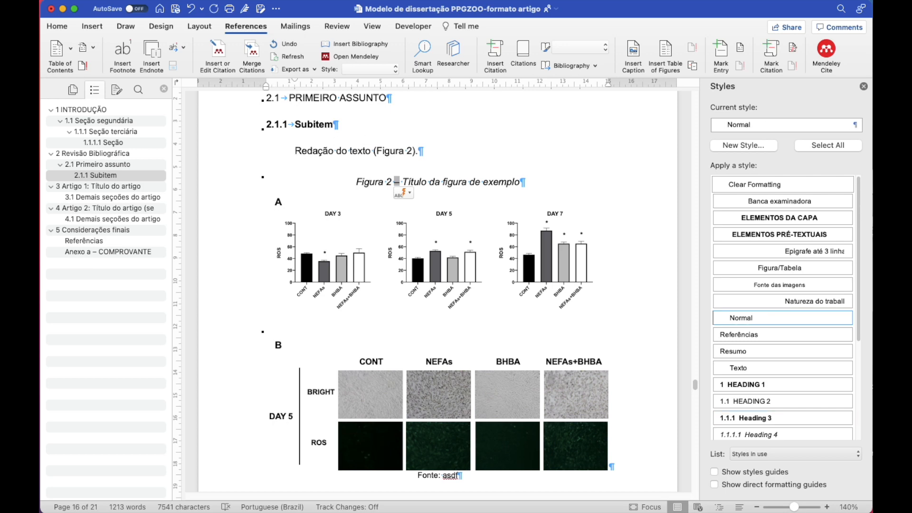
{"action": "key", "text": "Return"}
{"action": "key", "text": "Return"}
{"action": "key", "text": "Return"}
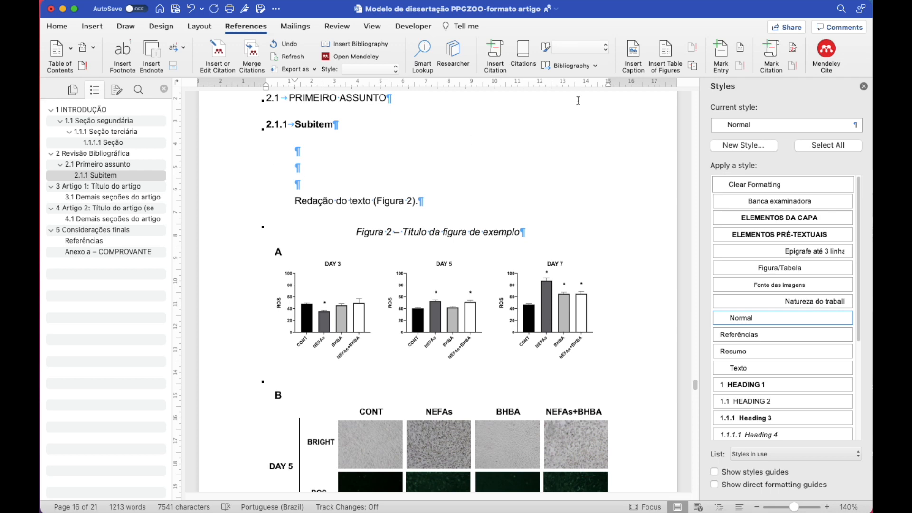
Insert a Figura caption reading "– Novo exemplo..." above the Redação do texto paragraph, with empty figure and source lines below it
{"action": "left_click", "coordinate": [632, 54]}
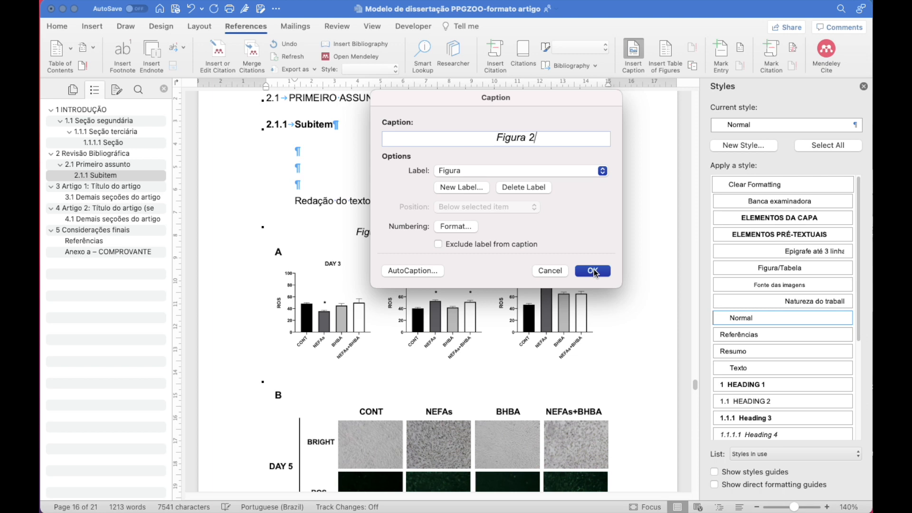
{"action": "left_click", "coordinate": [593, 271]}
{"action": "scroll", "coordinate": [594, 272], "scroll_direction": "down", "scroll_amount": 1}
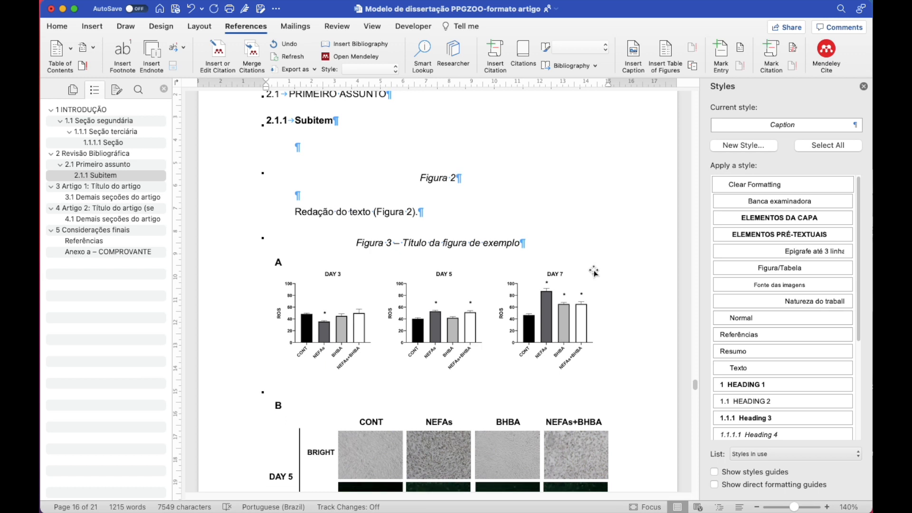
{"action": "type", "text": "- "}
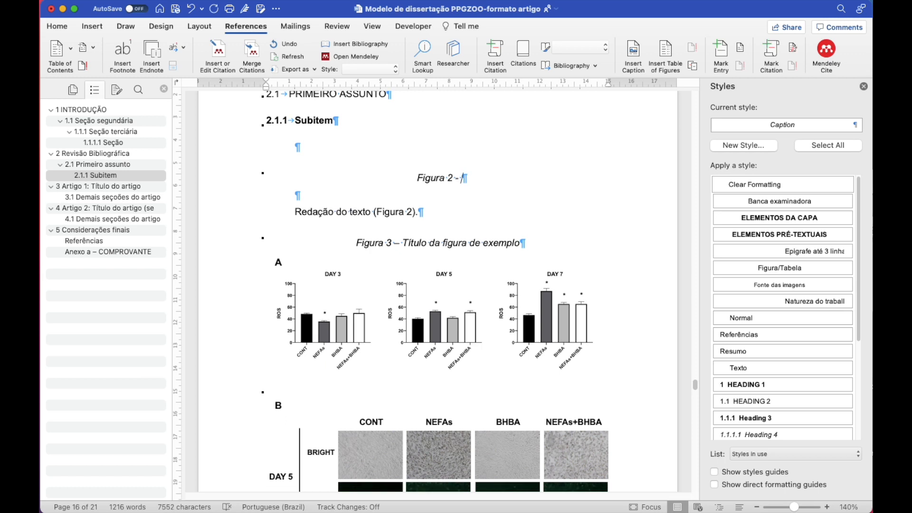
{"action": "type", "text": "Novo ee"}
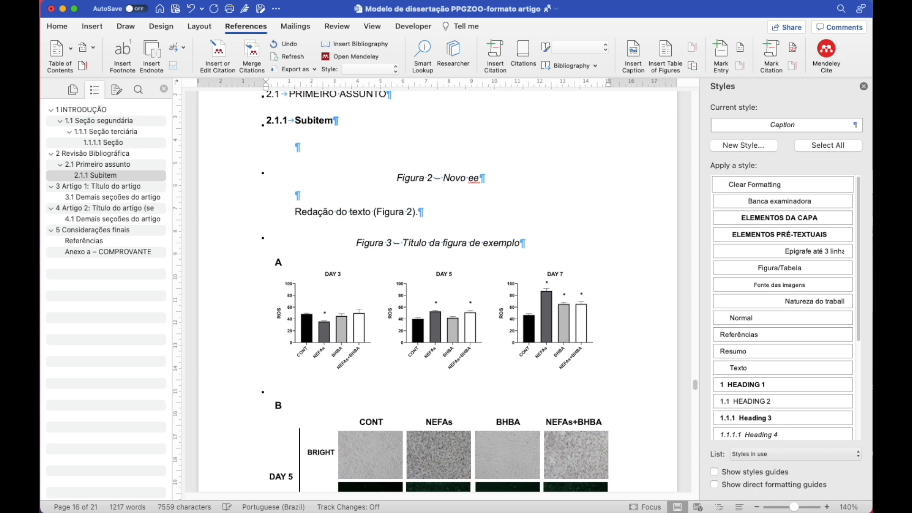
{"action": "key", "text": "BackSpace"}
{"action": "type", "text": "xemplo"}
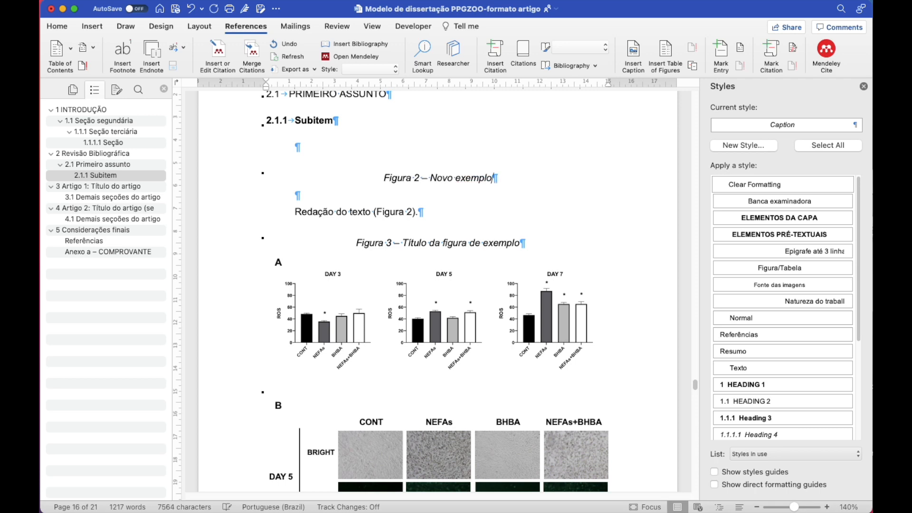
{"action": "type", "text": "..."}
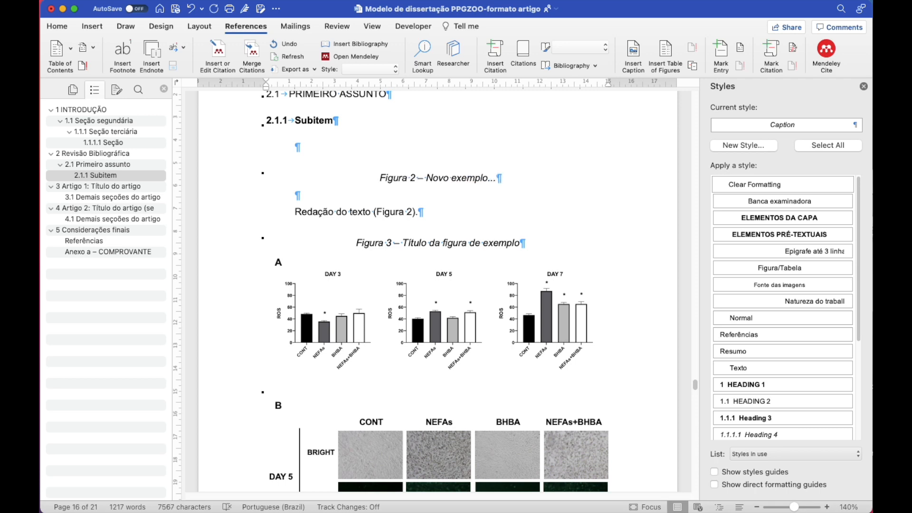
{"action": "key", "text": "Return"}
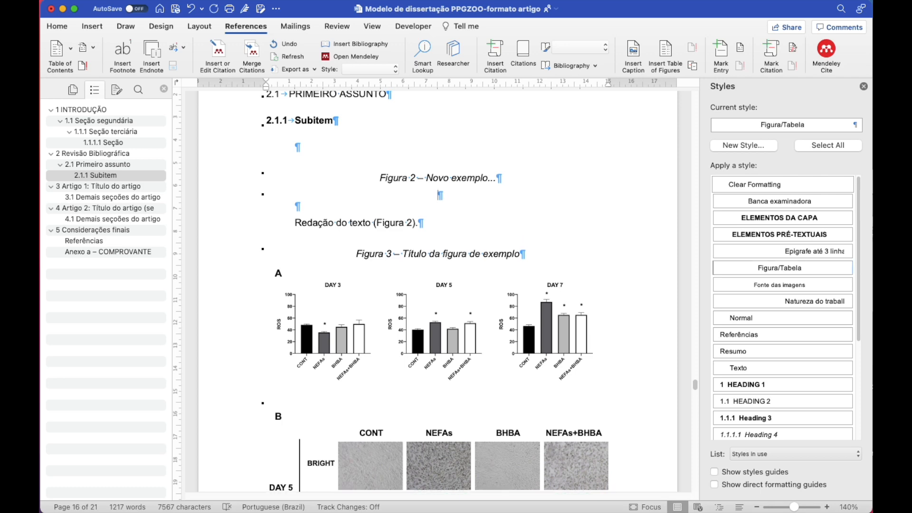
{"action": "key", "text": "Return"}
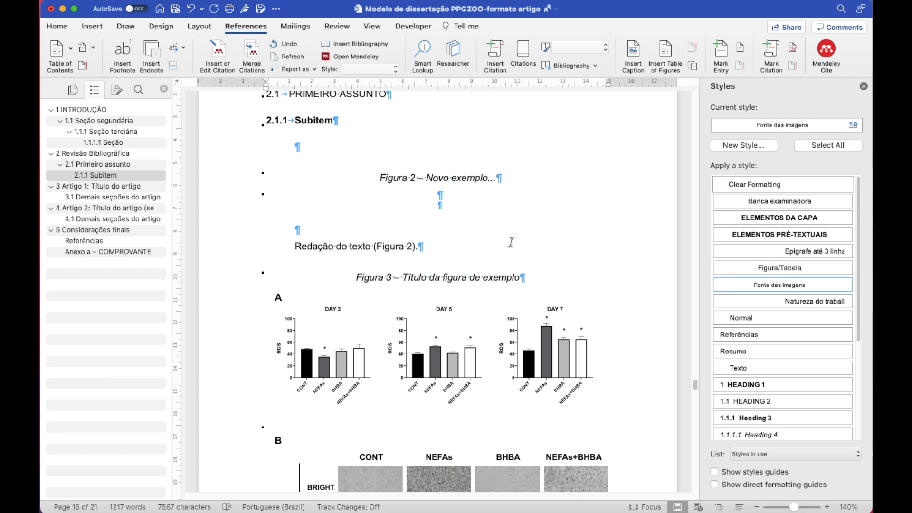
Update the figure cross-reference field in the Redação do texto paragraph
{"action": "scroll", "coordinate": [512, 245], "scroll_direction": "down", "scroll_amount": 5}
{"action": "scroll", "coordinate": [512, 245], "scroll_direction": "up", "scroll_amount": 3}
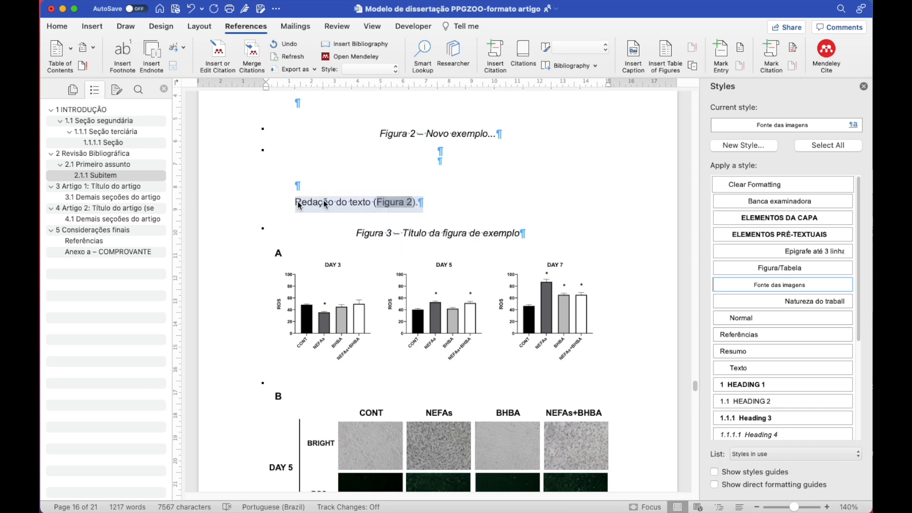
{"action": "left_click", "coordinate": [211, 208]}
{"action": "right_click", "coordinate": [398, 204]}
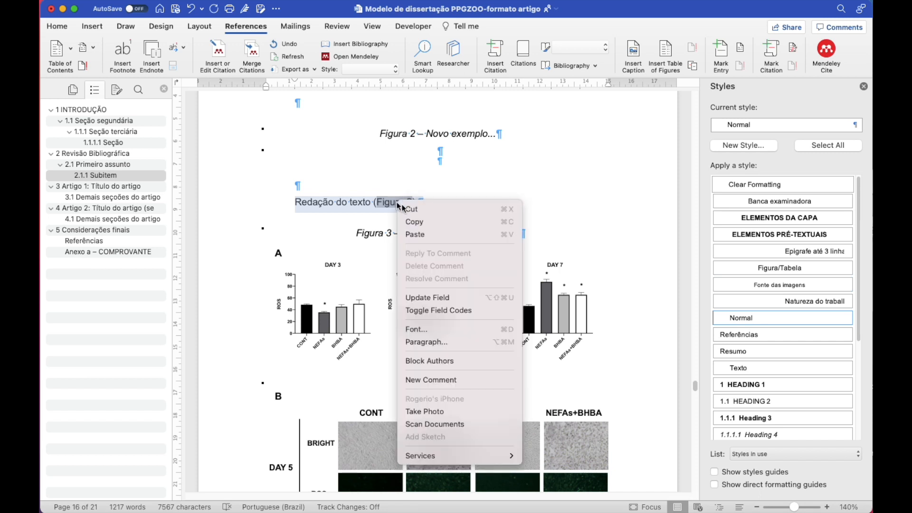
{"action": "left_click", "coordinate": [439, 298]}
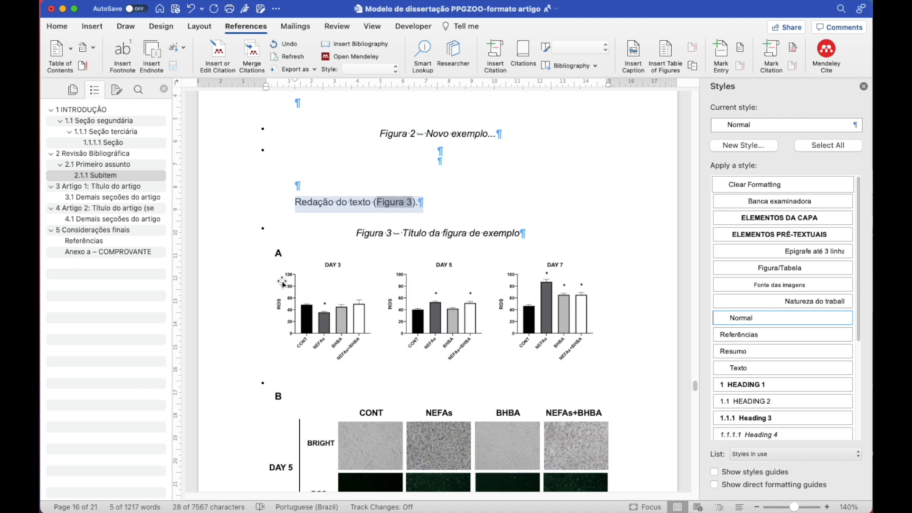
Try the Tabela label for a new caption in the empty paragraph below the Fonte line of the example figure
{"action": "scroll", "coordinate": [282, 284], "scroll_direction": "down", "scroll_amount": 1}
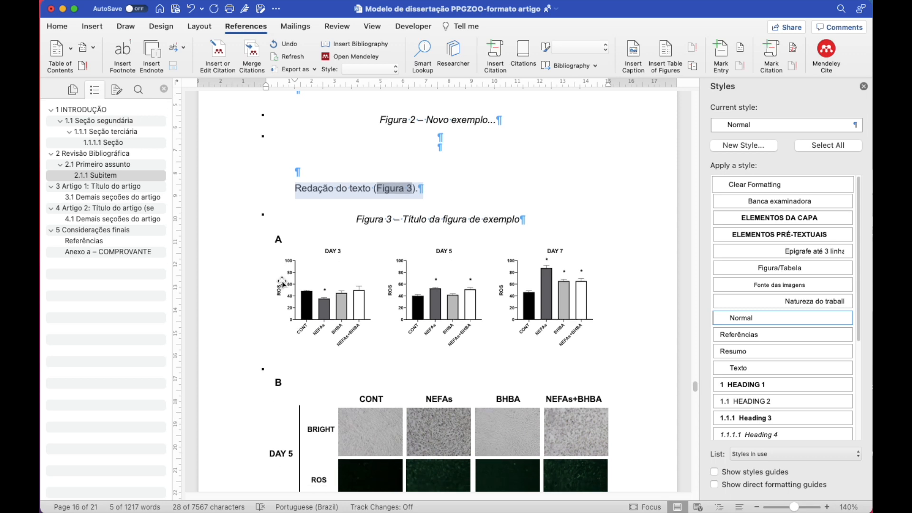
{"action": "scroll", "coordinate": [282, 284], "scroll_direction": "down", "scroll_amount": 20}
{"action": "scroll", "coordinate": [283, 281], "scroll_direction": "up", "scroll_amount": 6}
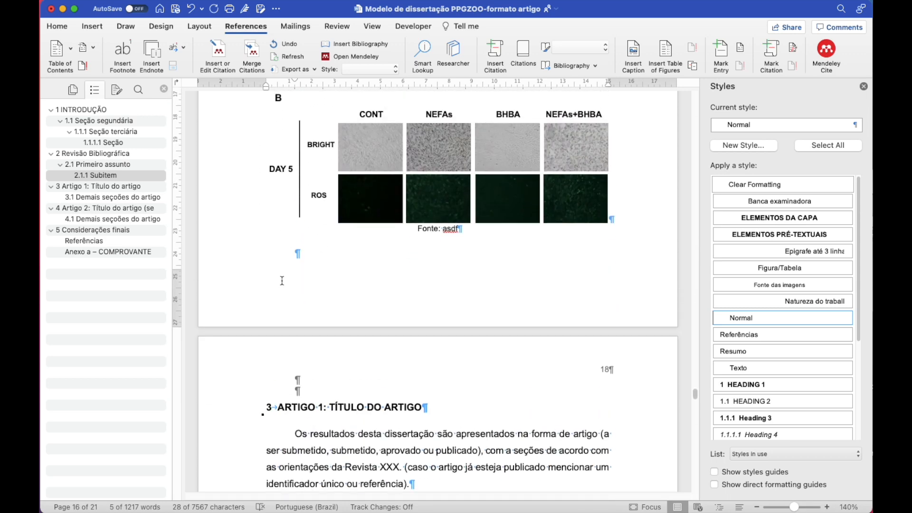
{"action": "left_click", "coordinate": [313, 253]}
{"action": "left_click", "coordinate": [632, 58]}
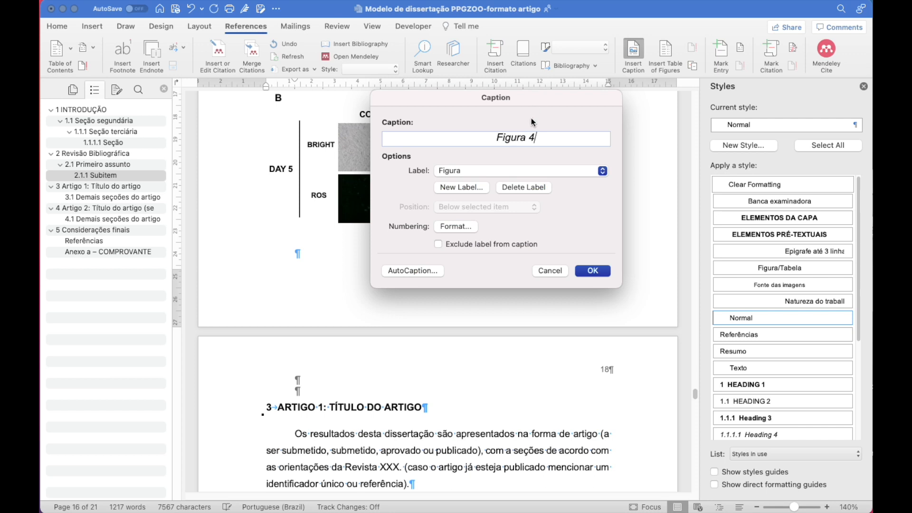
{"action": "left_click", "coordinate": [449, 170]}
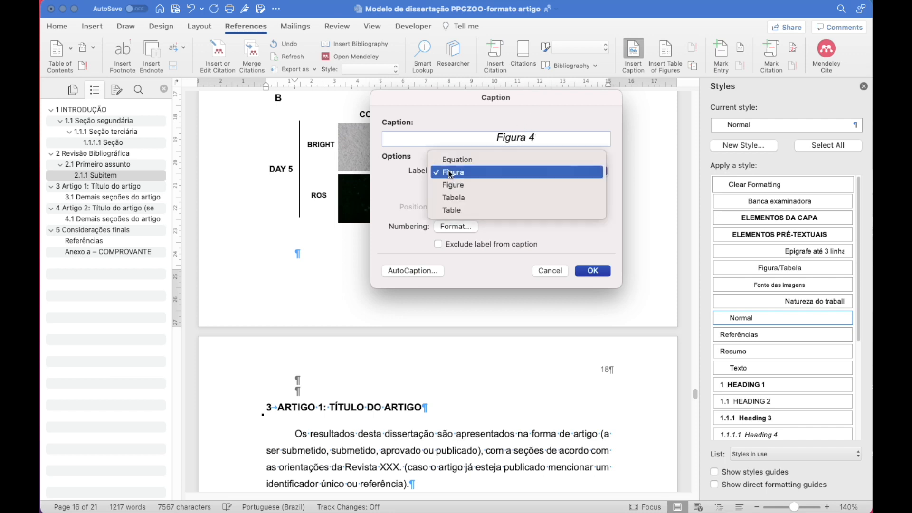
{"action": "left_click", "coordinate": [463, 199]}
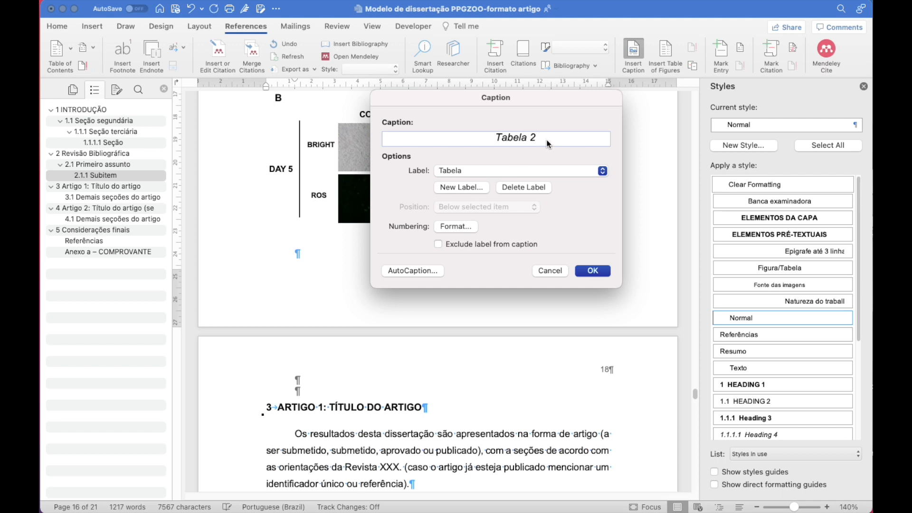
{"action": "left_click", "coordinate": [550, 271]}
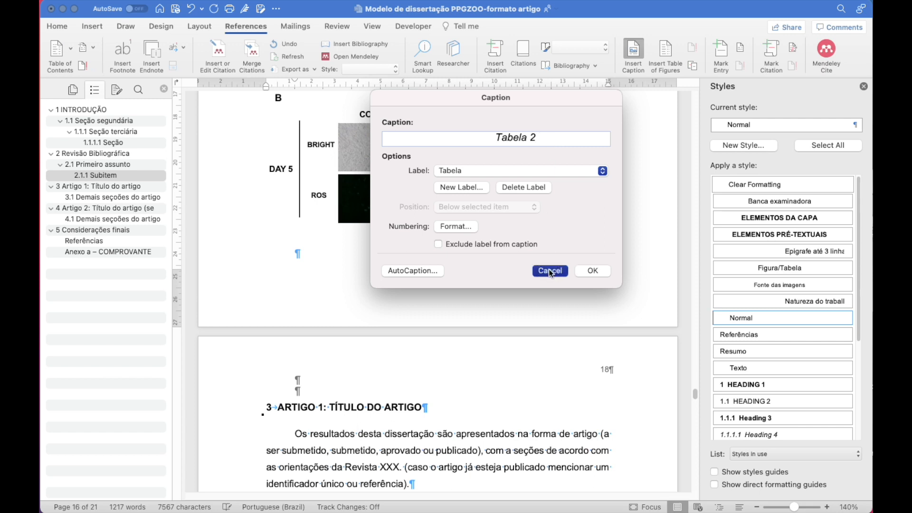
Try a cross-reference of type Tabela, viewing the captions it offers, in the empty paragraph below the example figure
{"action": "left_click", "coordinate": [693, 67]}
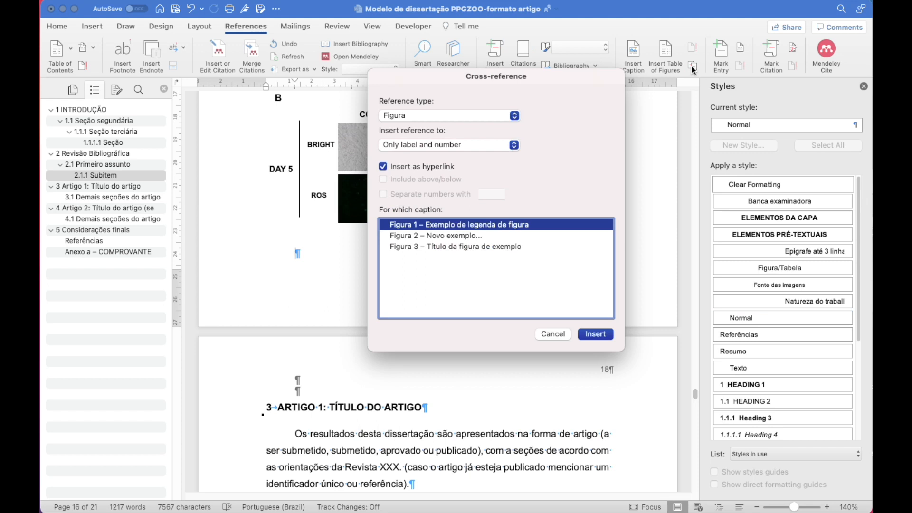
{"action": "left_click", "coordinate": [412, 116]}
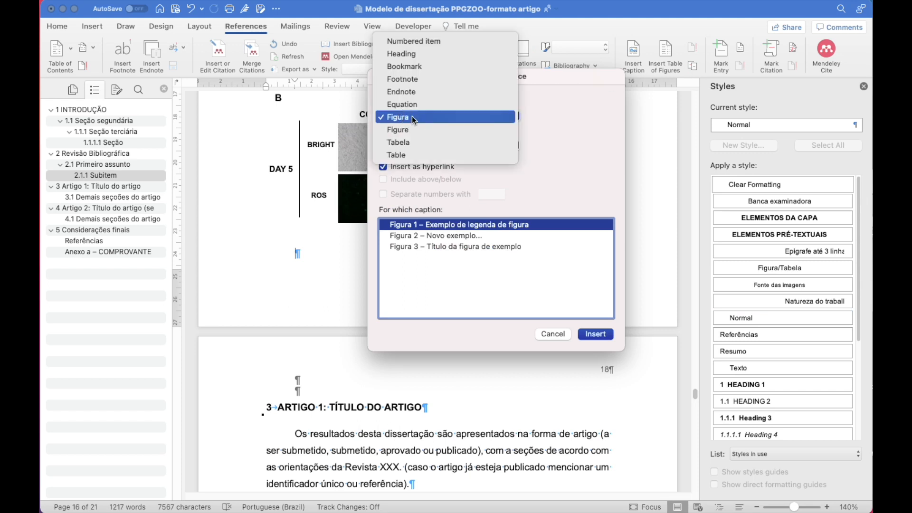
{"action": "left_click", "coordinate": [410, 143]}
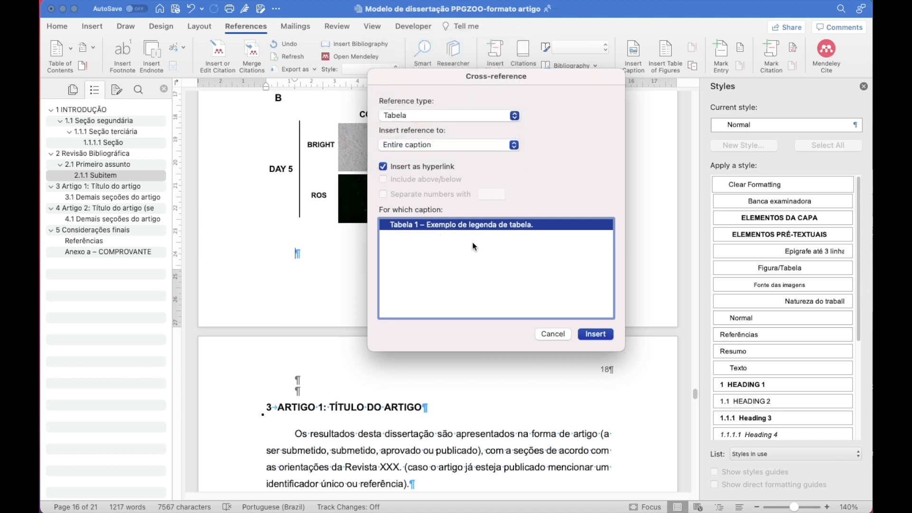
{"action": "left_click", "coordinate": [555, 334]}
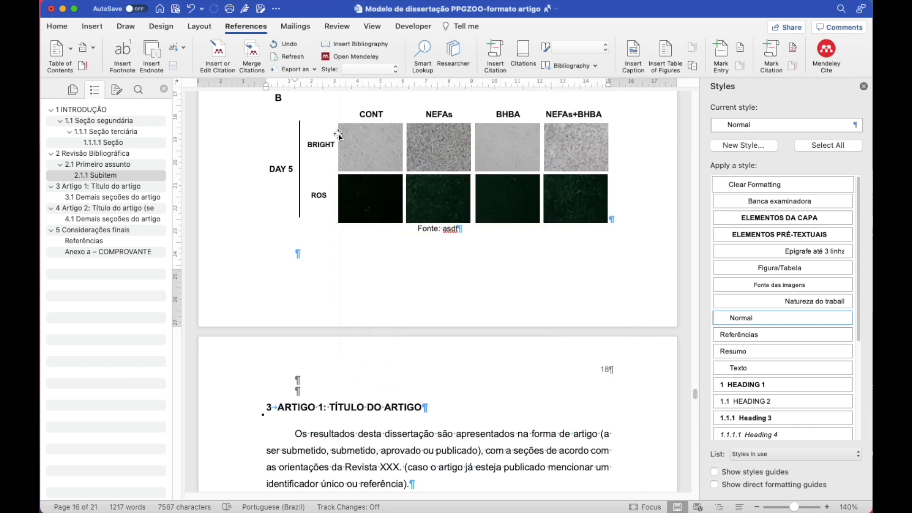
Update the table of contents field under the SUMÁRIO heading
{"action": "scroll", "coordinate": [339, 135], "scroll_direction": "up", "scroll_amount": 5}
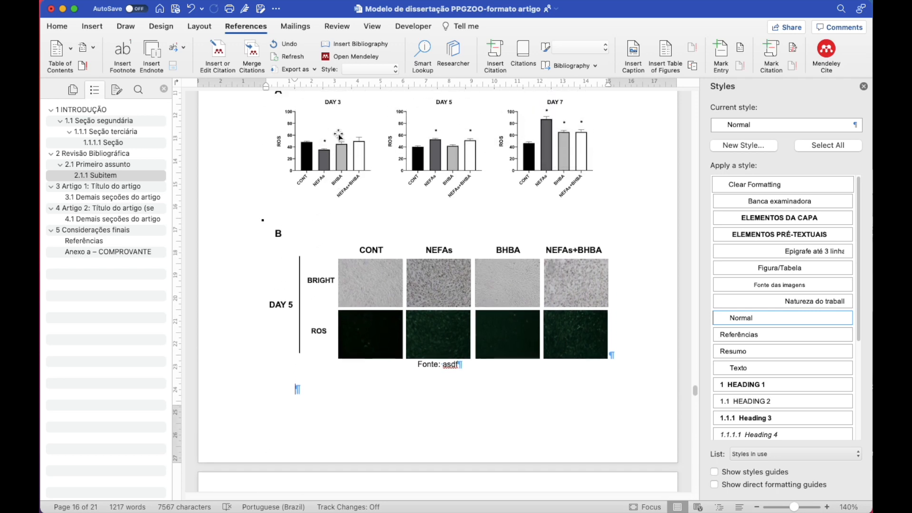
{"action": "scroll", "coordinate": [338, 133], "scroll_direction": "up", "scroll_amount": 10}
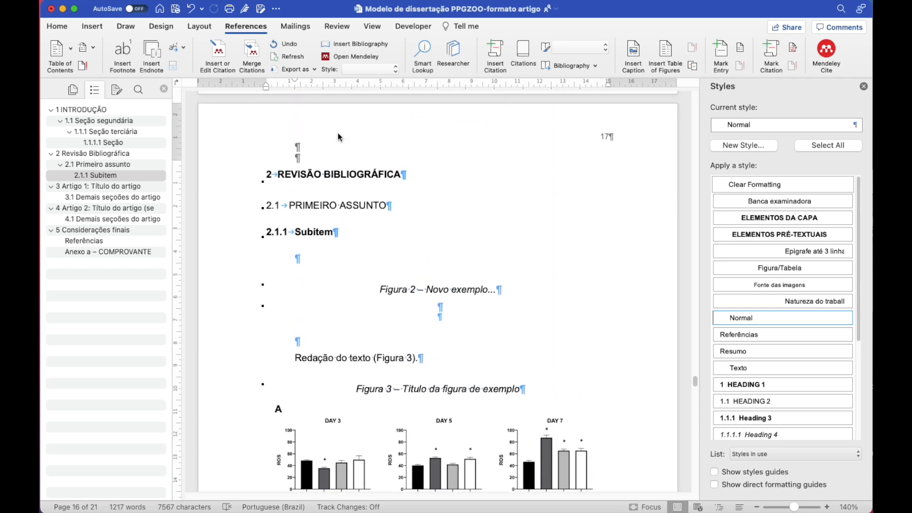
{"action": "scroll", "coordinate": [338, 138], "scroll_direction": "up", "scroll_amount": 15}
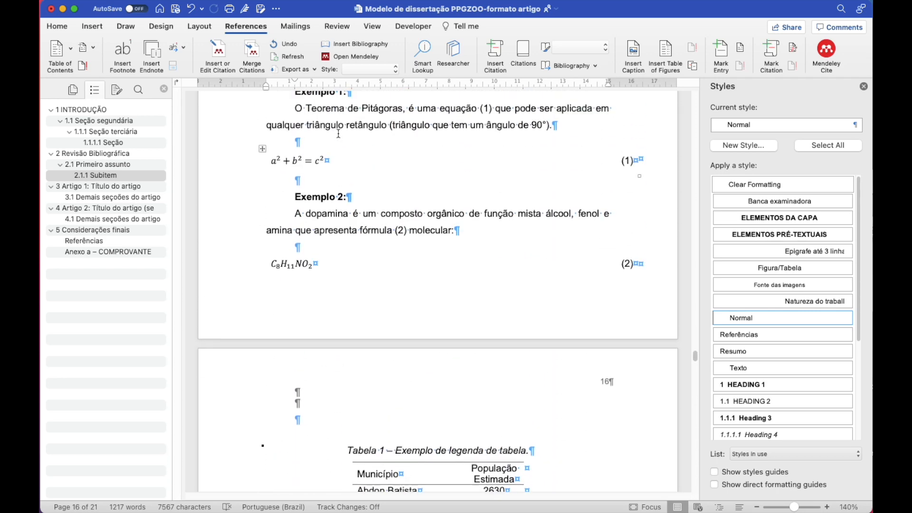
{"action": "scroll", "coordinate": [341, 137], "scroll_direction": "up", "scroll_amount": 12}
{"action": "scroll", "coordinate": [338, 152], "scroll_direction": "down", "scroll_amount": 8}
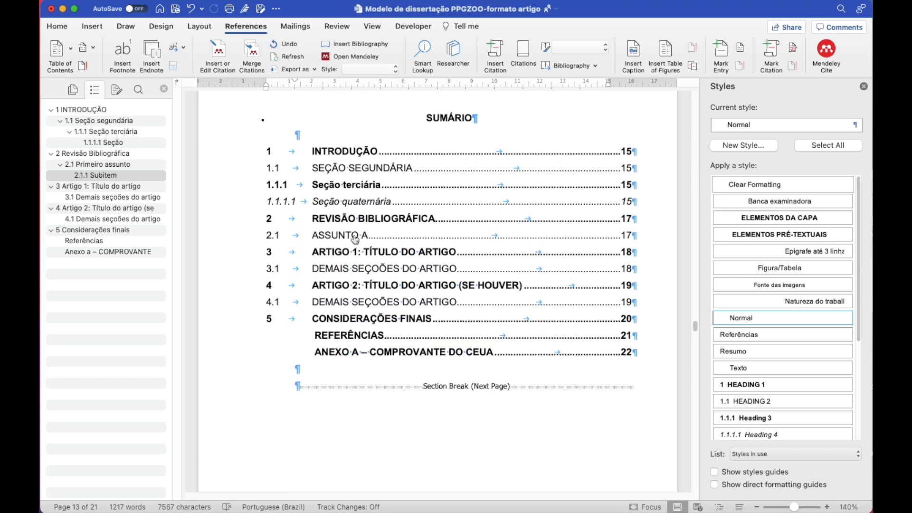
{"action": "right_click", "coordinate": [355, 239]}
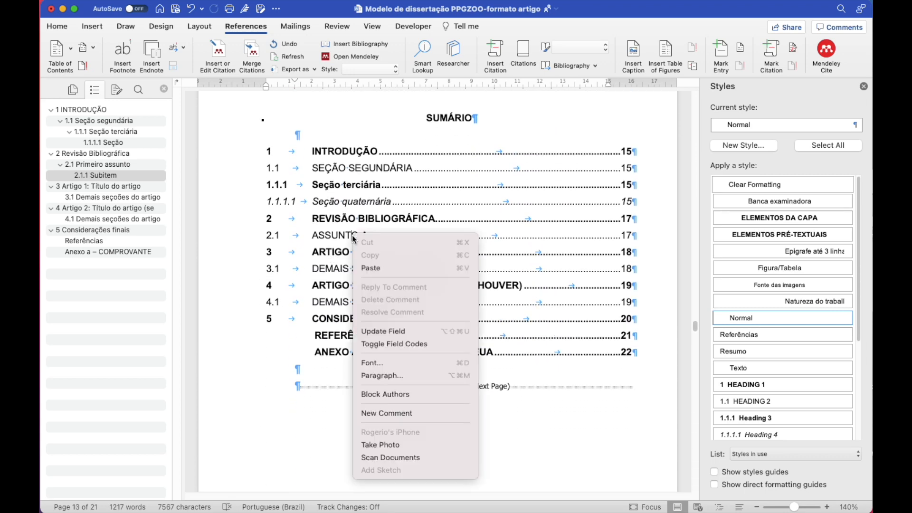
{"action": "left_click", "coordinate": [393, 331]}
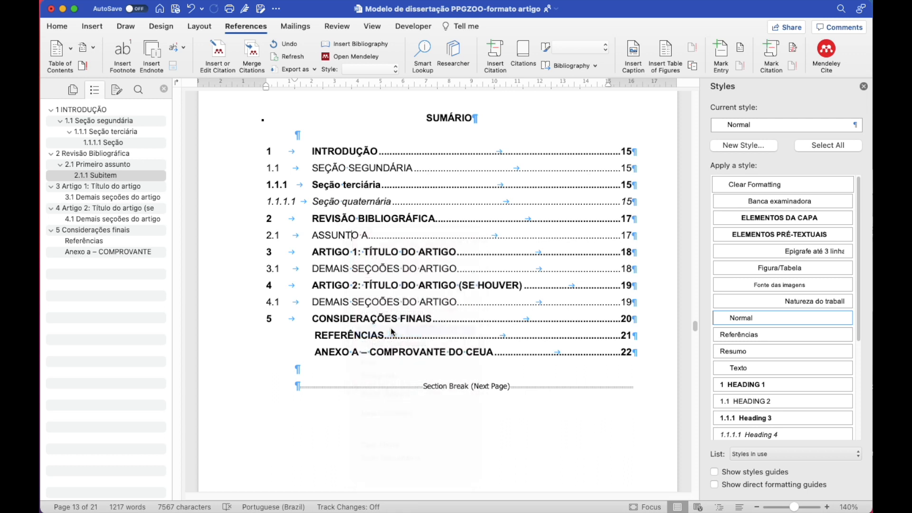
Select the whole document and update its fields with the entire-table option, refreshing LISTA DE TABELAS and LISTA DE FIGURAS
{"action": "scroll", "coordinate": [227, 287], "scroll_direction": "up", "scroll_amount": 15}
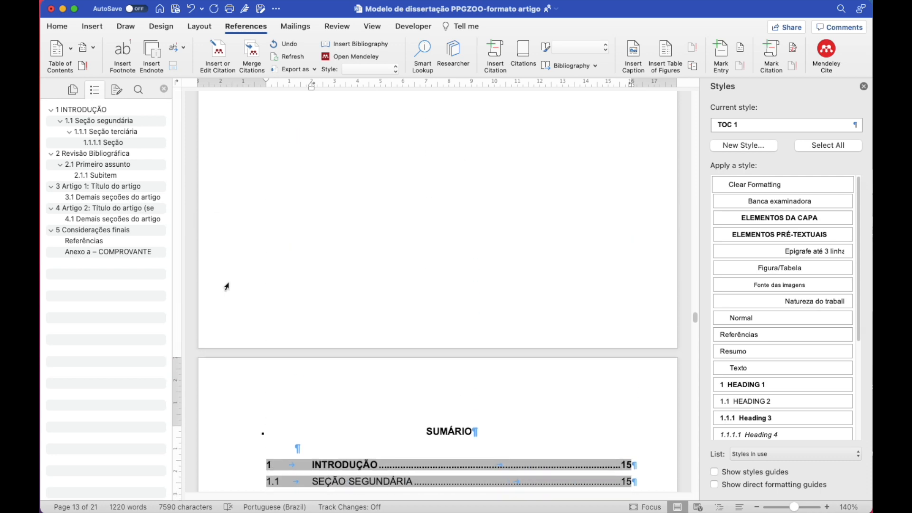
{"action": "scroll", "coordinate": [226, 286], "scroll_direction": "up", "scroll_amount": 15}
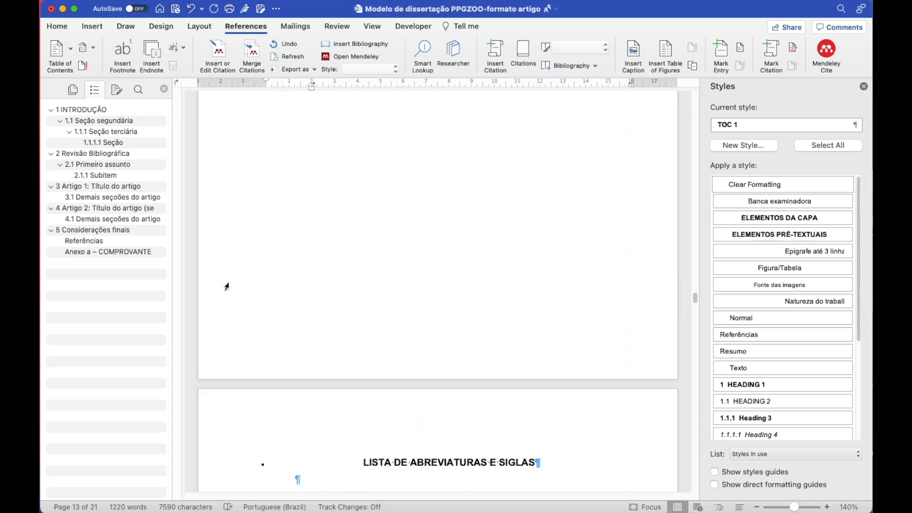
{"action": "scroll", "coordinate": [227, 286], "scroll_direction": "up", "scroll_amount": 5}
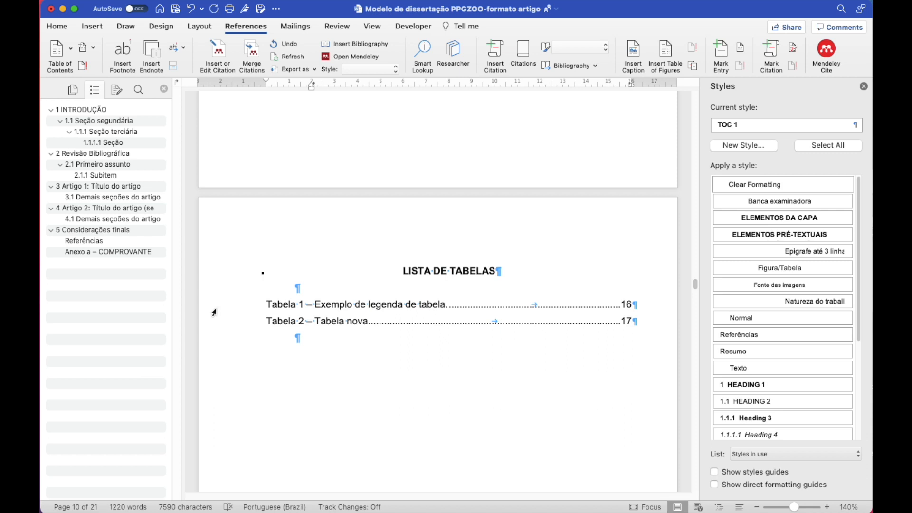
{"action": "triple_click", "coordinate": [215, 312]}
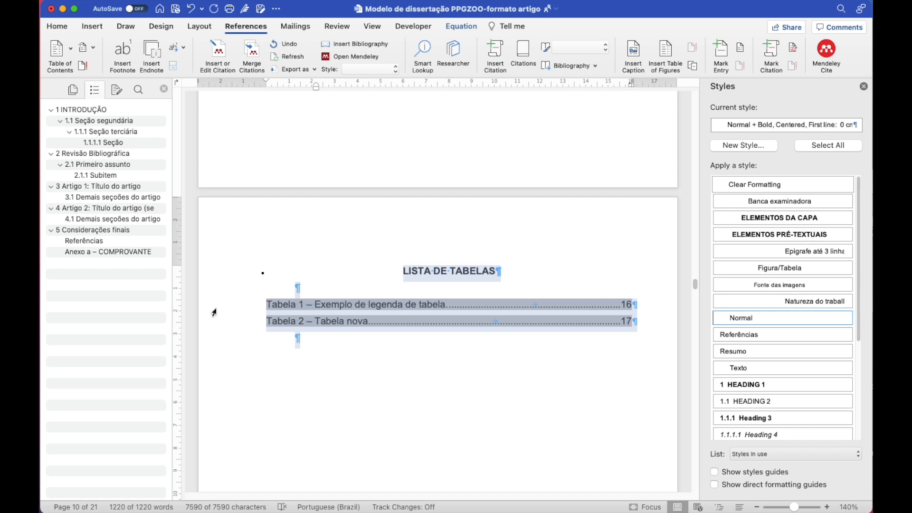
{"action": "right_click", "coordinate": [294, 311]}
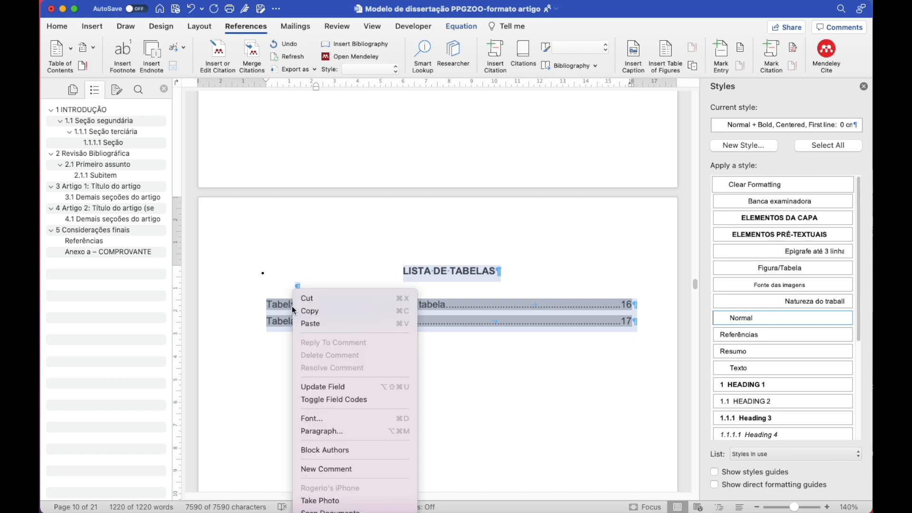
{"action": "left_click", "coordinate": [317, 387]}
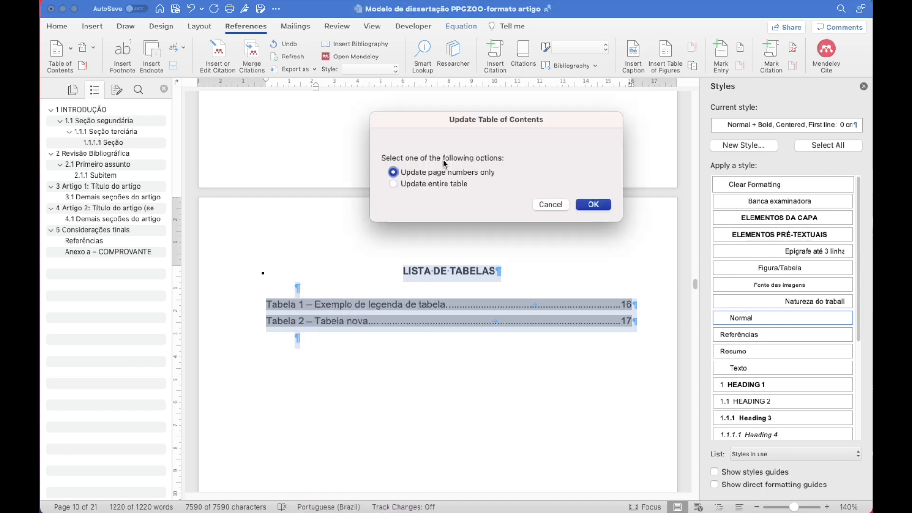
{"action": "left_click", "coordinate": [422, 185]}
{"action": "left_click", "coordinate": [589, 206]}
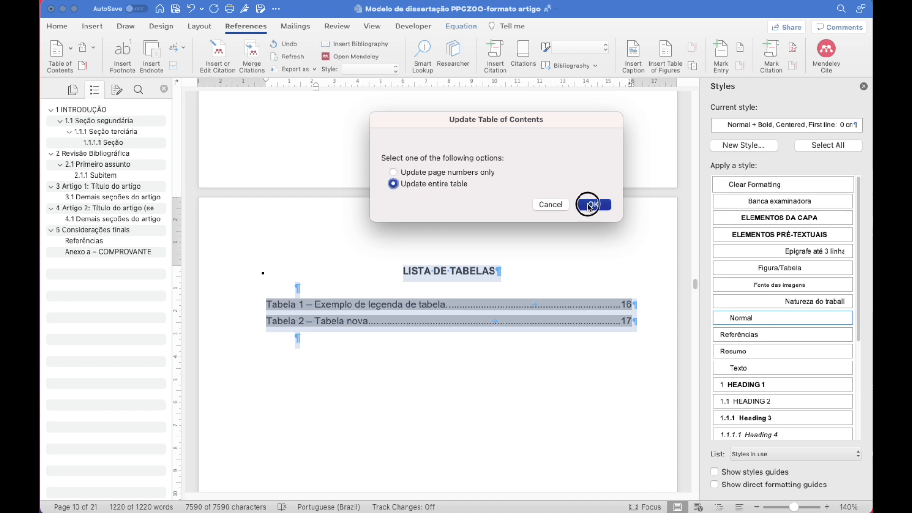
{"action": "scroll", "coordinate": [359, 192], "scroll_direction": "up", "scroll_amount": 4}
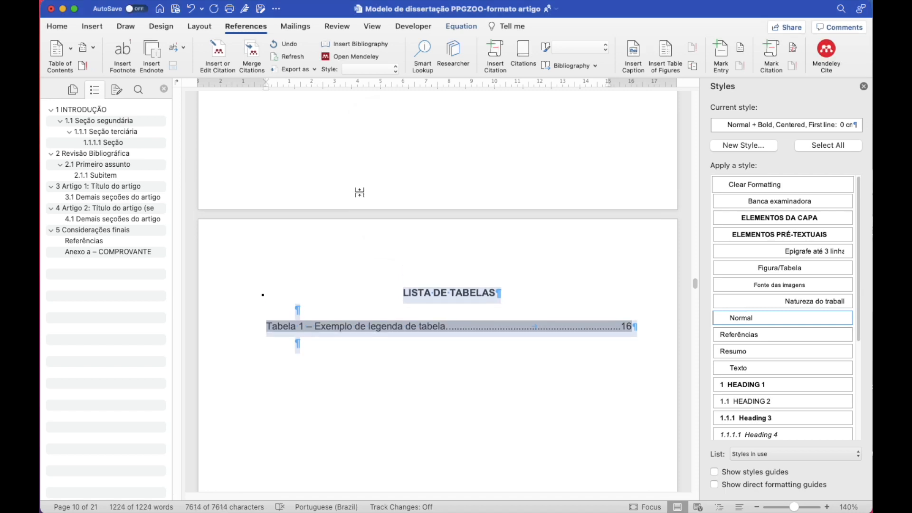
{"action": "scroll", "coordinate": [359, 192], "scroll_direction": "down", "scroll_amount": 5}
{"action": "scroll", "coordinate": [359, 191], "scroll_direction": "up", "scroll_amount": 10}
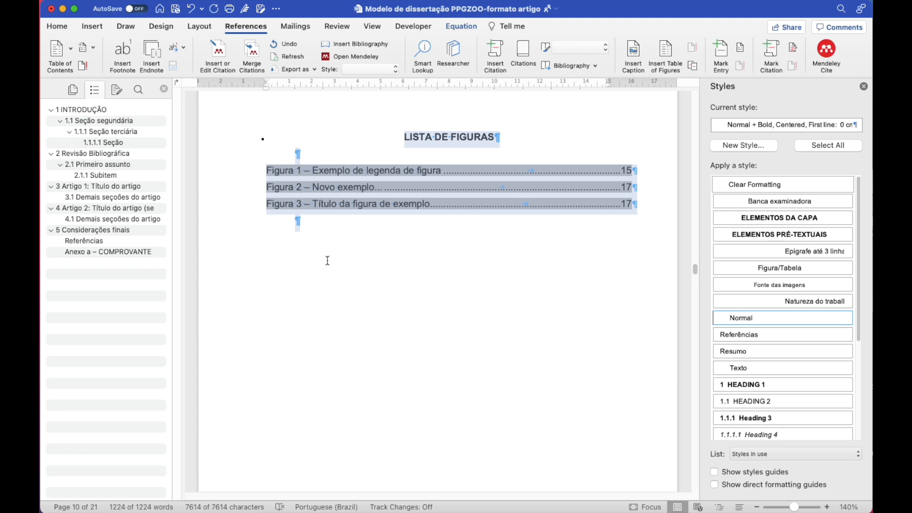
Examine the template's Artigo 1 section, followed by the Artigo 2 and Considerações Finais sections
{"action": "scroll", "coordinate": [346, 391], "scroll_direction": "down", "scroll_amount": 3}
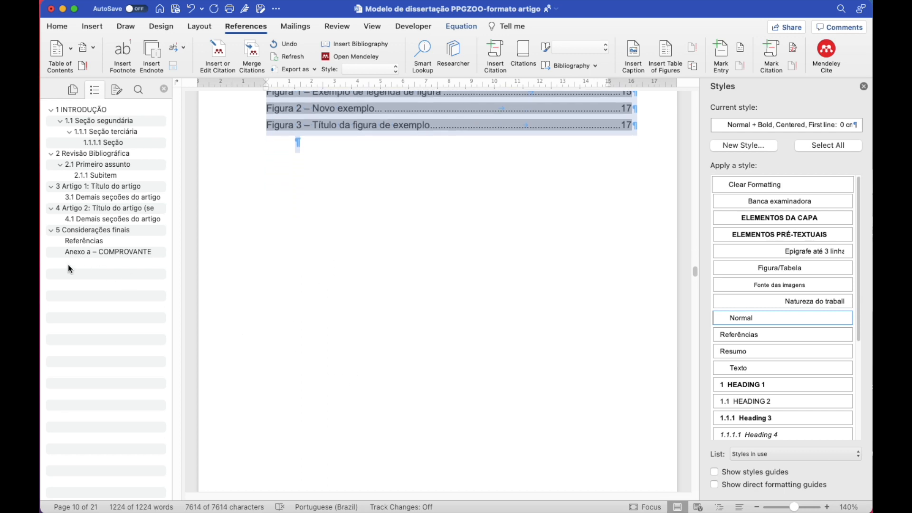
{"action": "left_click", "coordinate": [79, 187]}
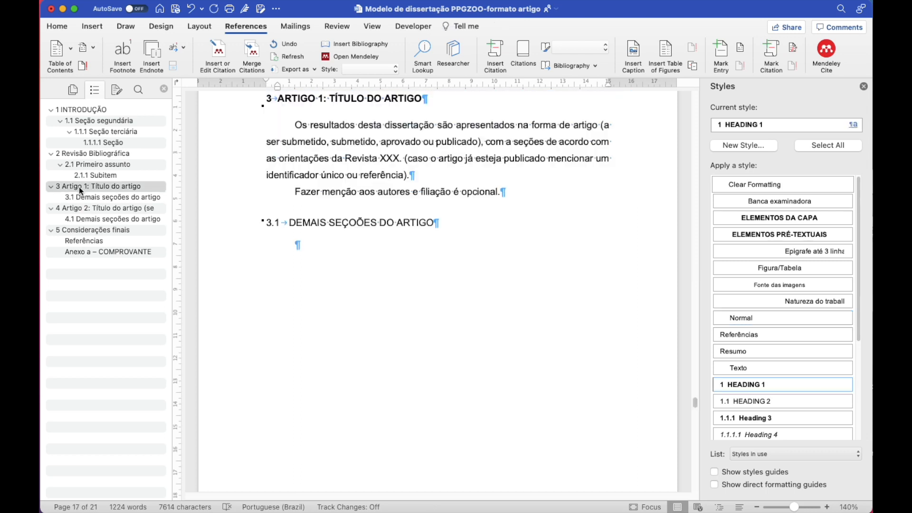
{"action": "scroll", "coordinate": [381, 247], "scroll_direction": "up", "scroll_amount": 1}
{"action": "scroll", "coordinate": [381, 247], "scroll_direction": "up", "scroll_amount": 1}
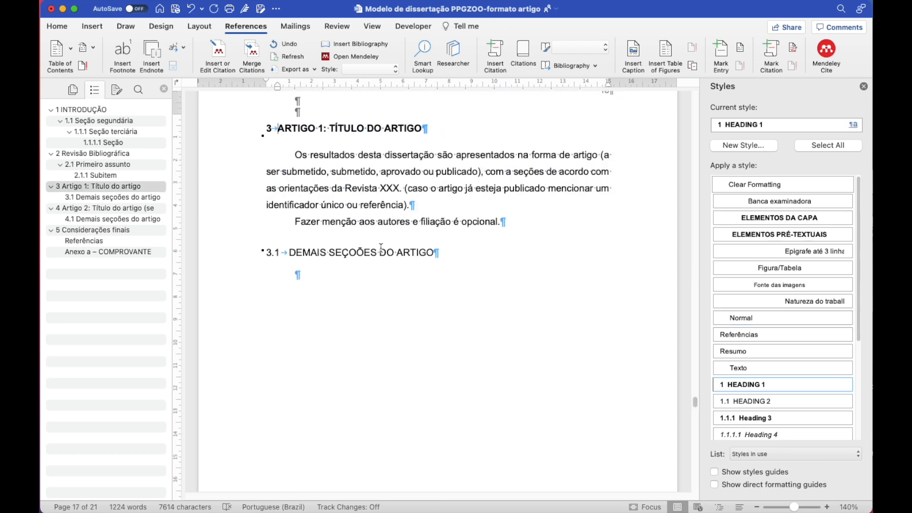
{"action": "scroll", "coordinate": [381, 247], "scroll_direction": "up", "scroll_amount": 1}
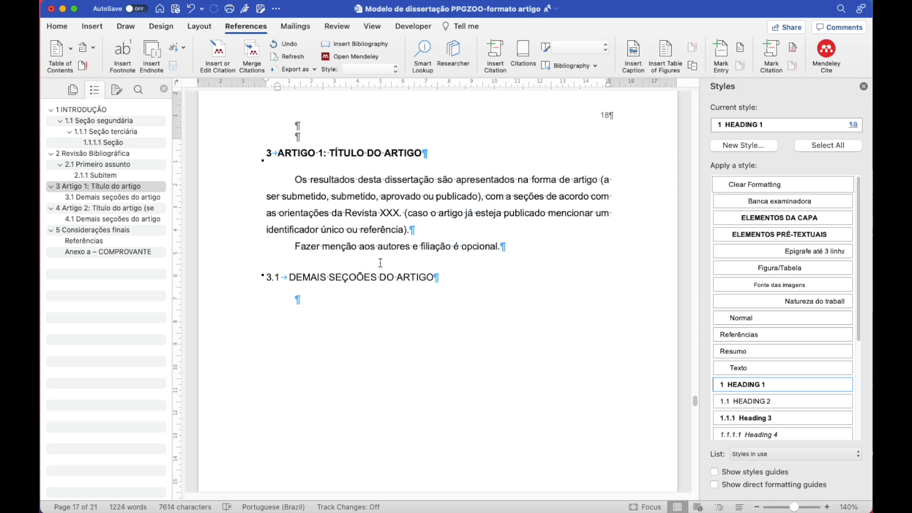
{"action": "scroll", "coordinate": [381, 262], "scroll_direction": "down", "scroll_amount": 10}
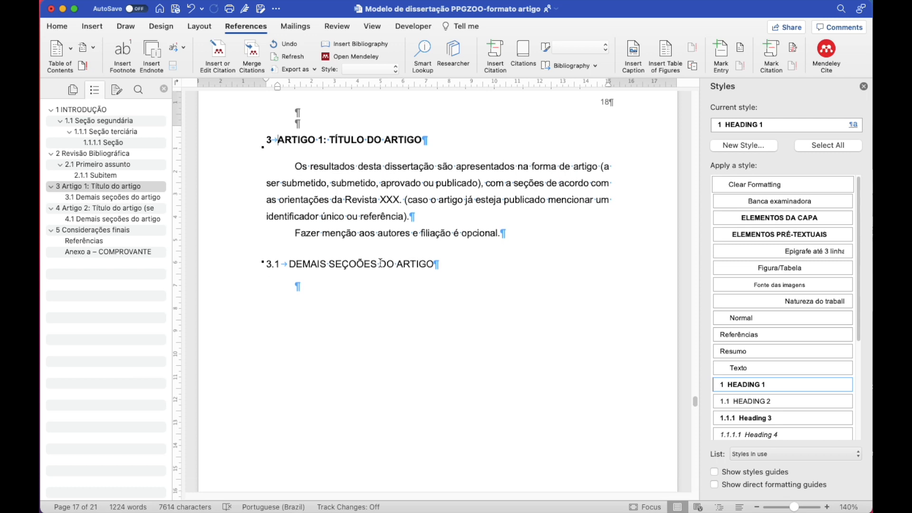
{"action": "scroll", "coordinate": [381, 263], "scroll_direction": "down", "scroll_amount": 5}
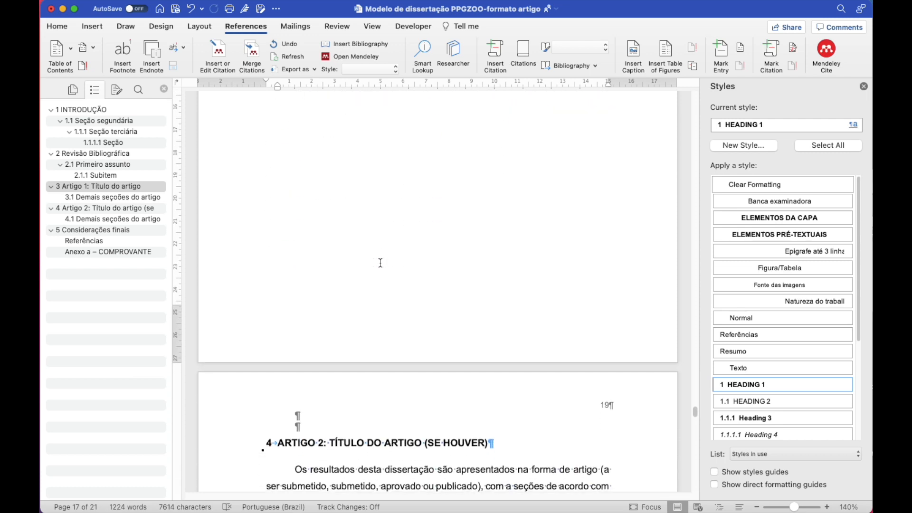
{"action": "scroll", "coordinate": [380, 263], "scroll_direction": "down", "scroll_amount": 4}
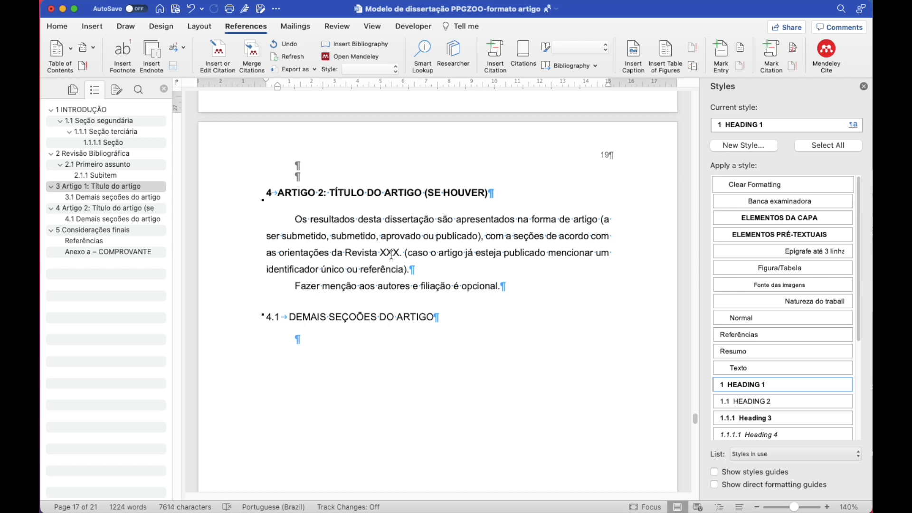
{"action": "scroll", "coordinate": [413, 327], "scroll_direction": "down", "scroll_amount": 2}
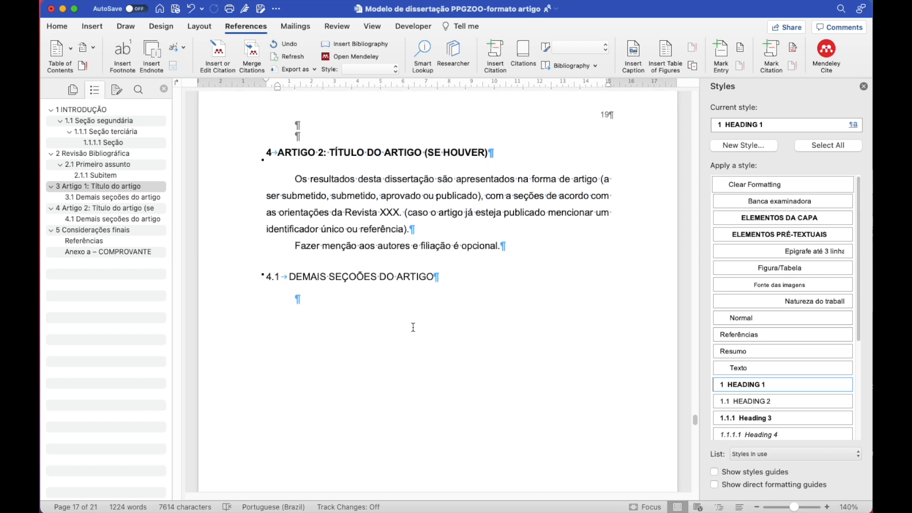
{"action": "scroll", "coordinate": [413, 327], "scroll_direction": "down", "scroll_amount": 1}
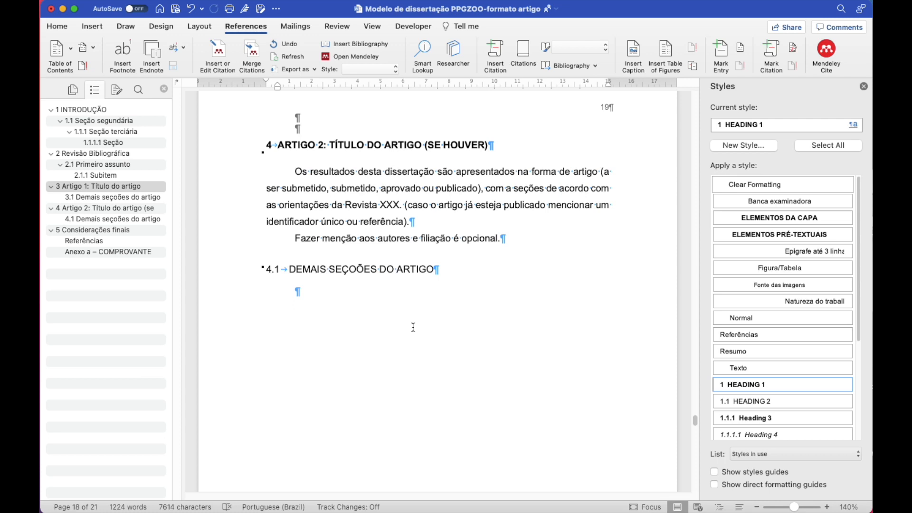
{"action": "scroll", "coordinate": [413, 327], "scroll_direction": "up", "scroll_amount": 2}
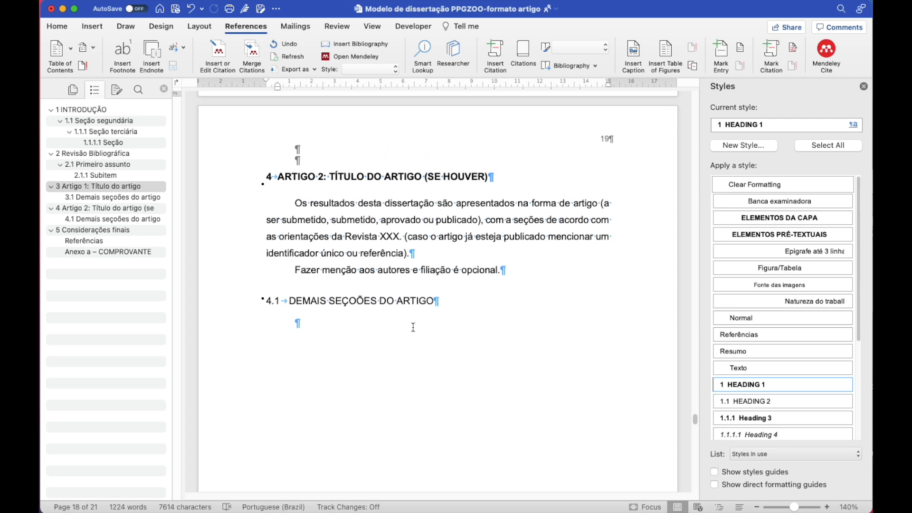
{"action": "scroll", "coordinate": [413, 327], "scroll_direction": "down", "scroll_amount": 10}
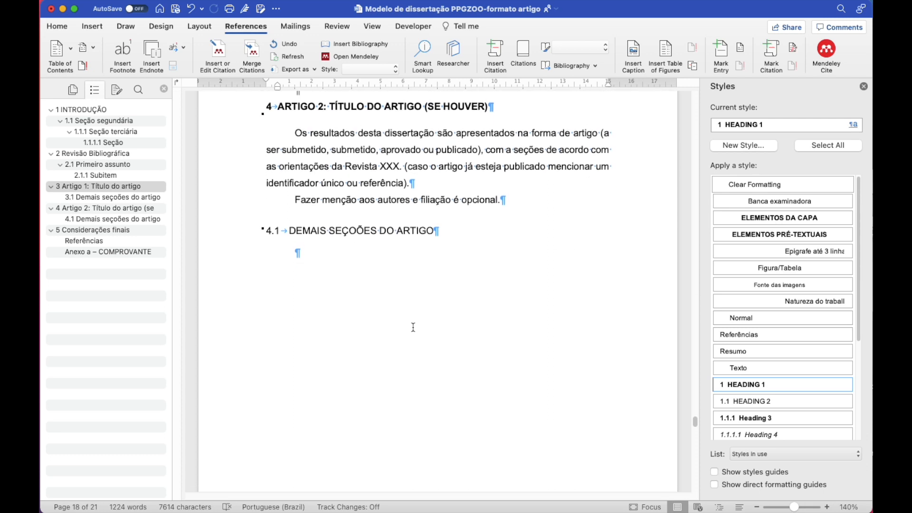
{"action": "scroll", "coordinate": [414, 327], "scroll_direction": "down", "scroll_amount": 6}
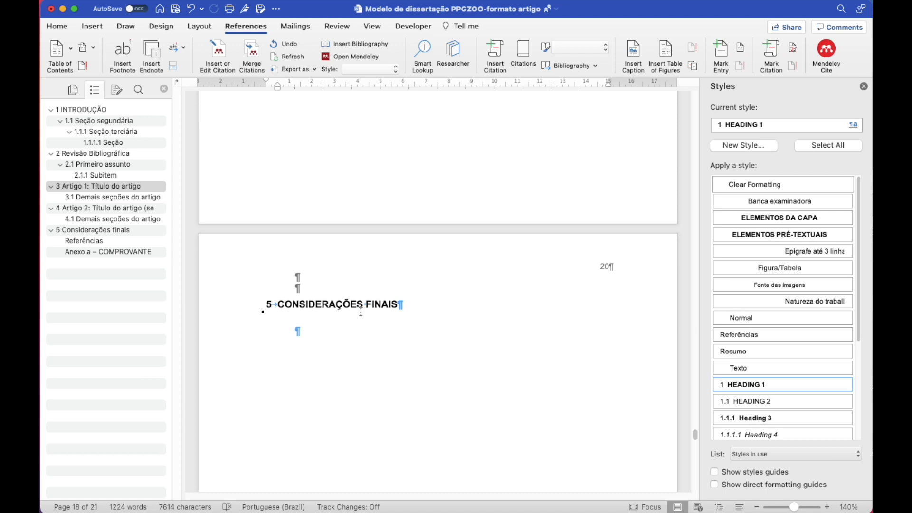
{"action": "scroll", "coordinate": [361, 312], "scroll_direction": "down", "scroll_amount": 1}
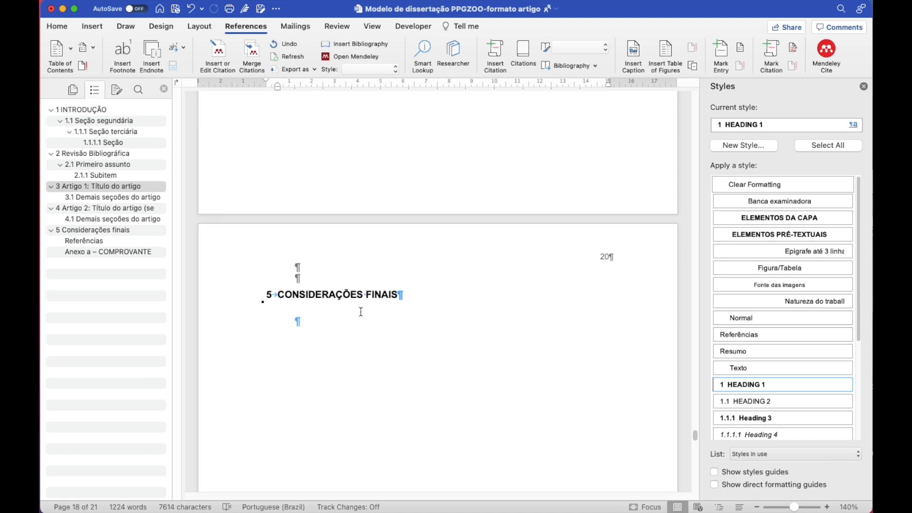